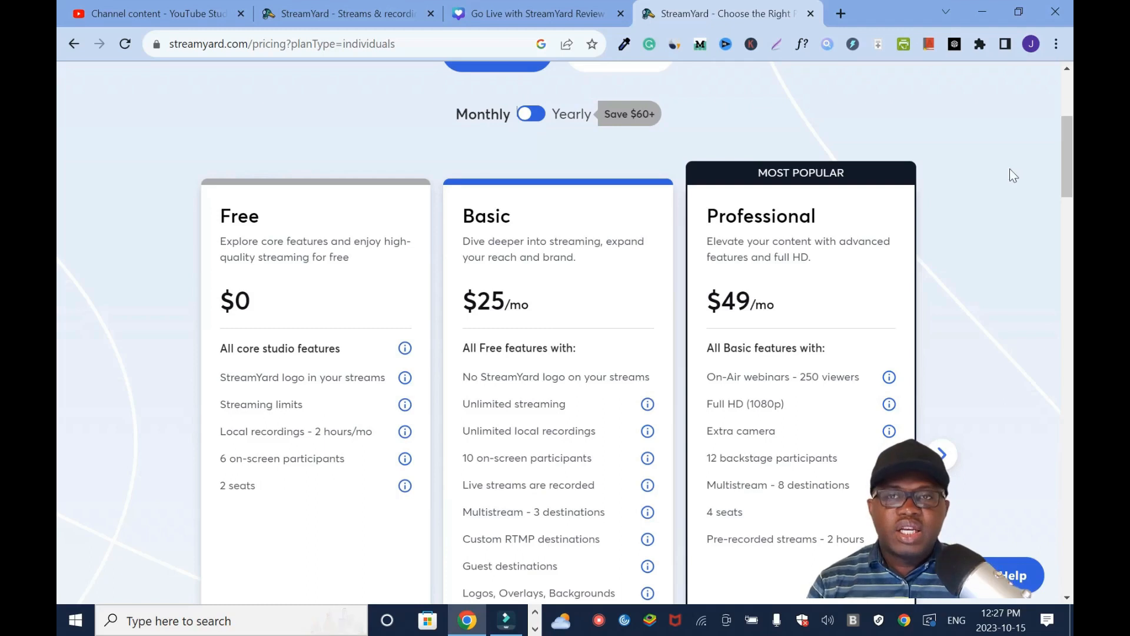
Close the pricing page and examine the live stream and repurposing options for adding a destination.
key(ctrl+w)
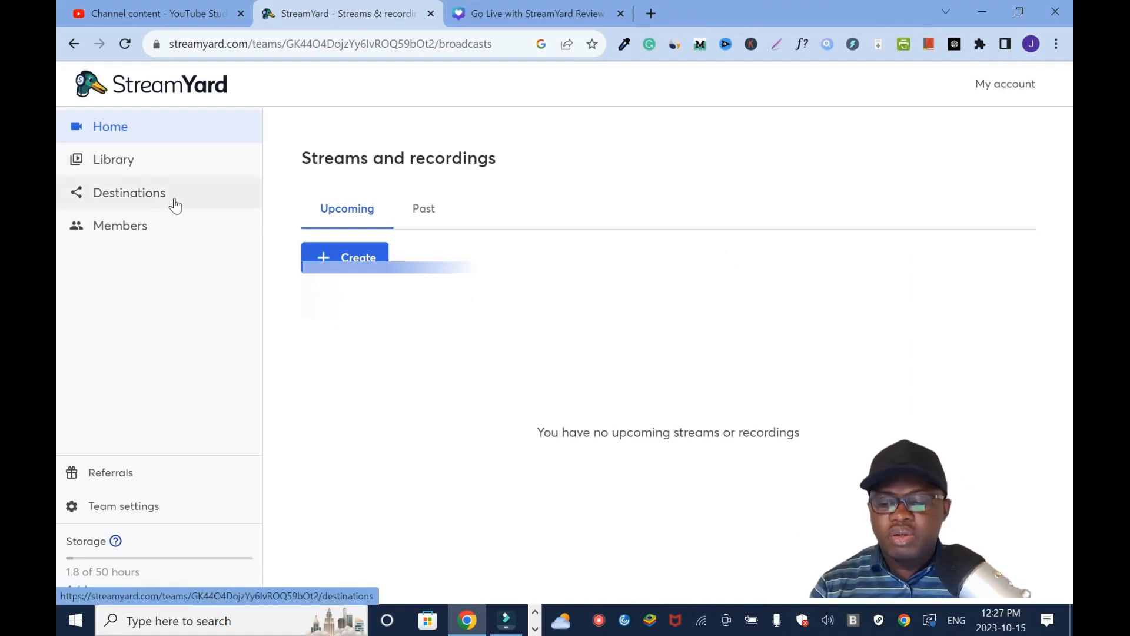
click(158, 207)
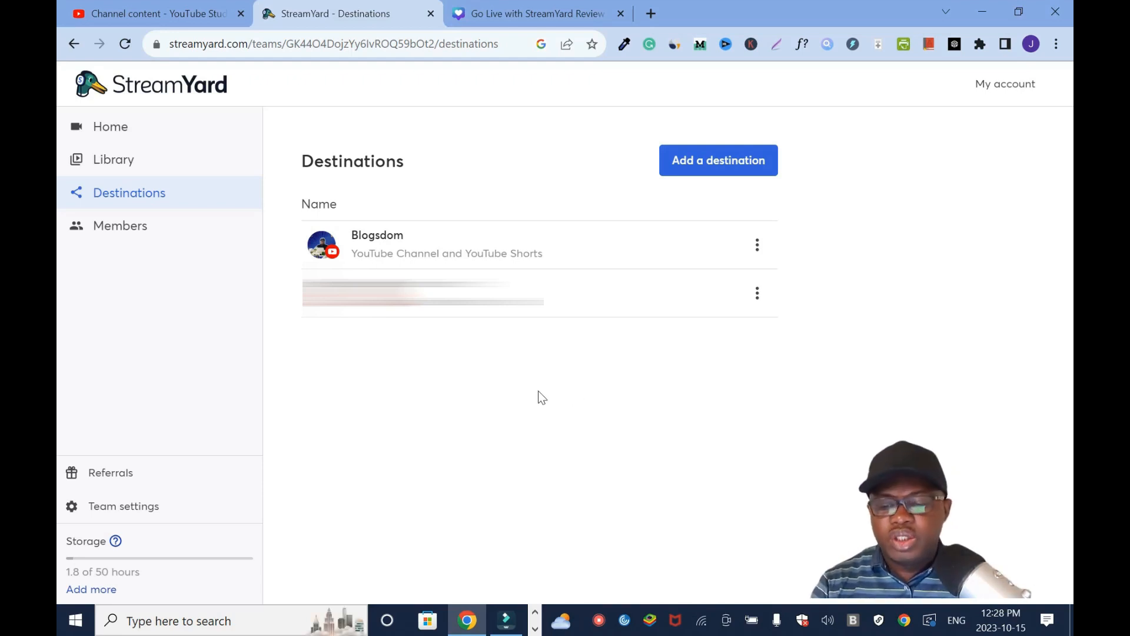
click(694, 166)
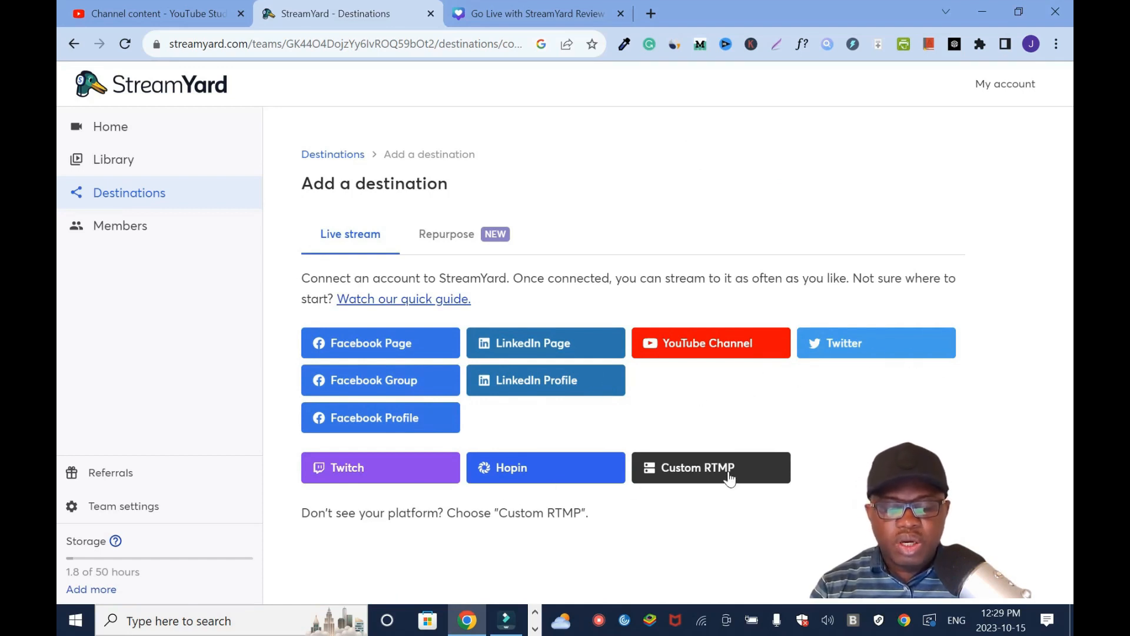
click(446, 235)
Review the video library, team members and past streams, ending on the upcoming streams.
click(138, 157)
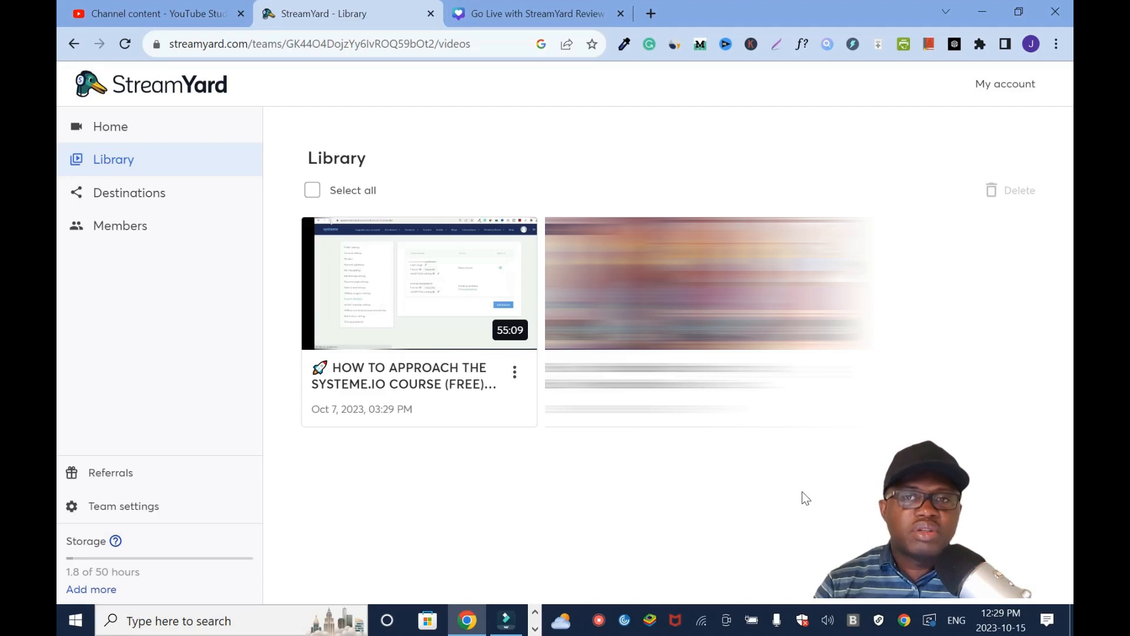
click(154, 233)
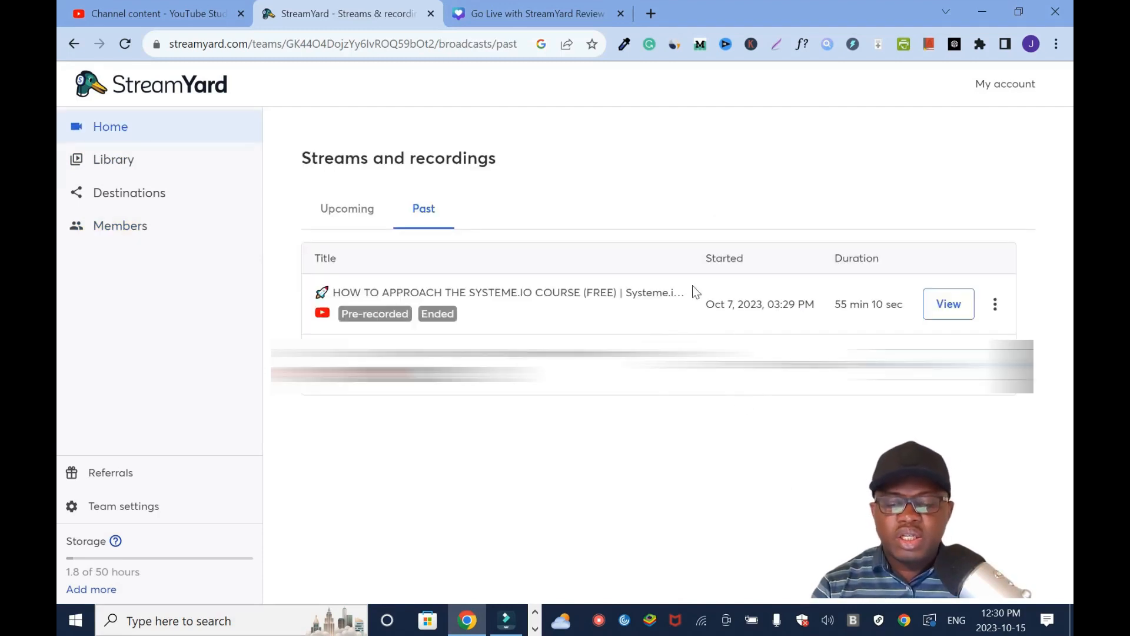
click(350, 207)
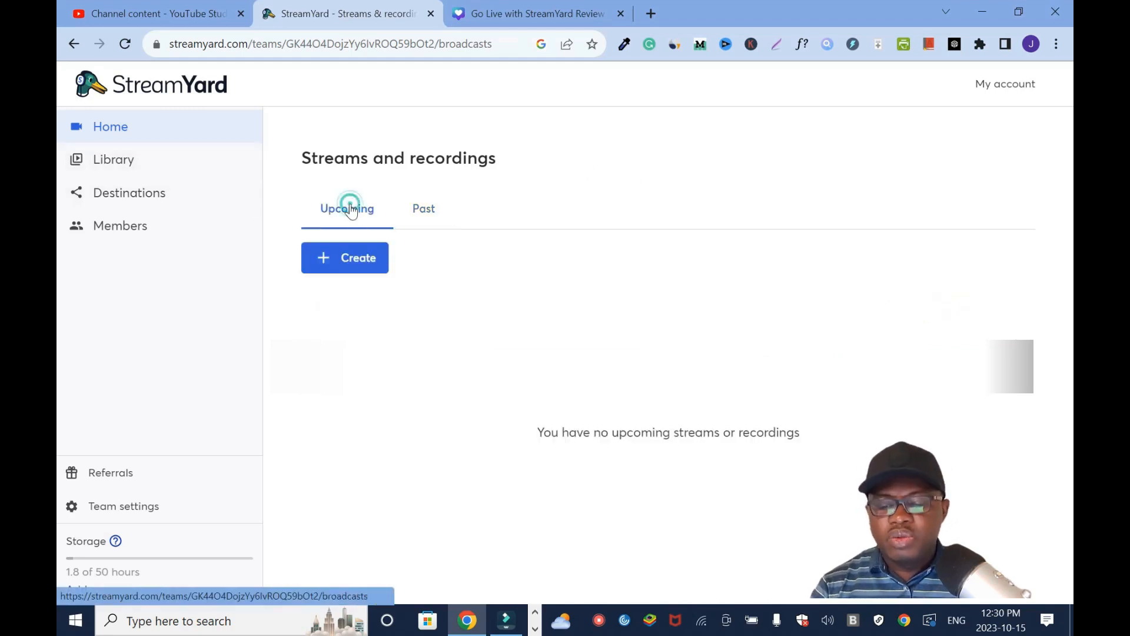
Start a new live stream with a pre-recorded source and upload the video "R2D - StreamYard Pricing Explained_without_silence".
click(339, 263)
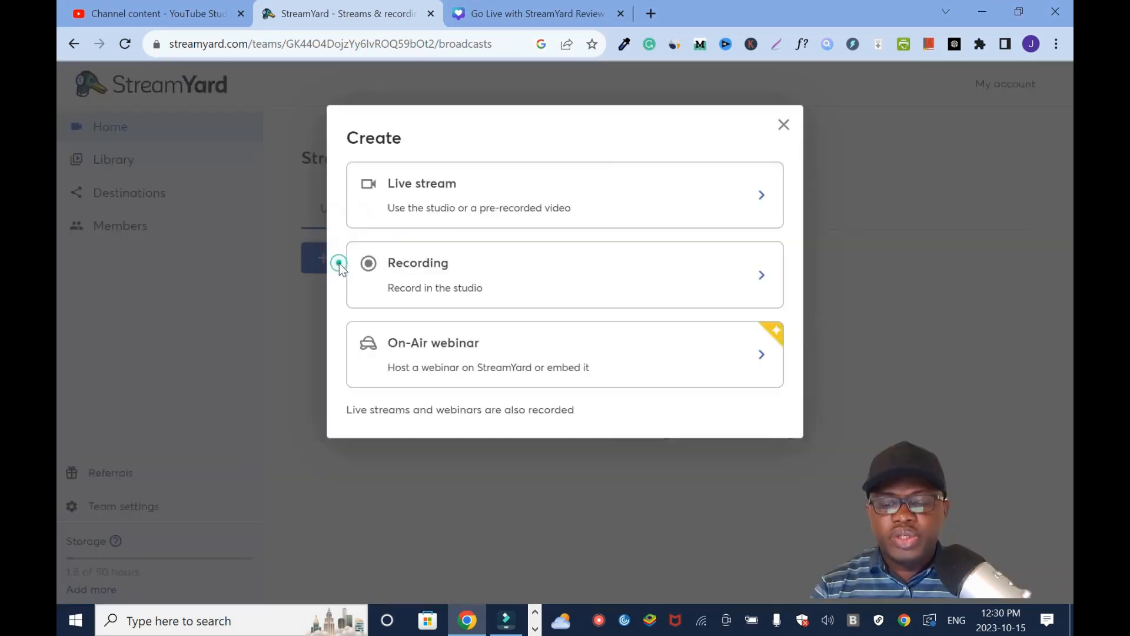
click(510, 201)
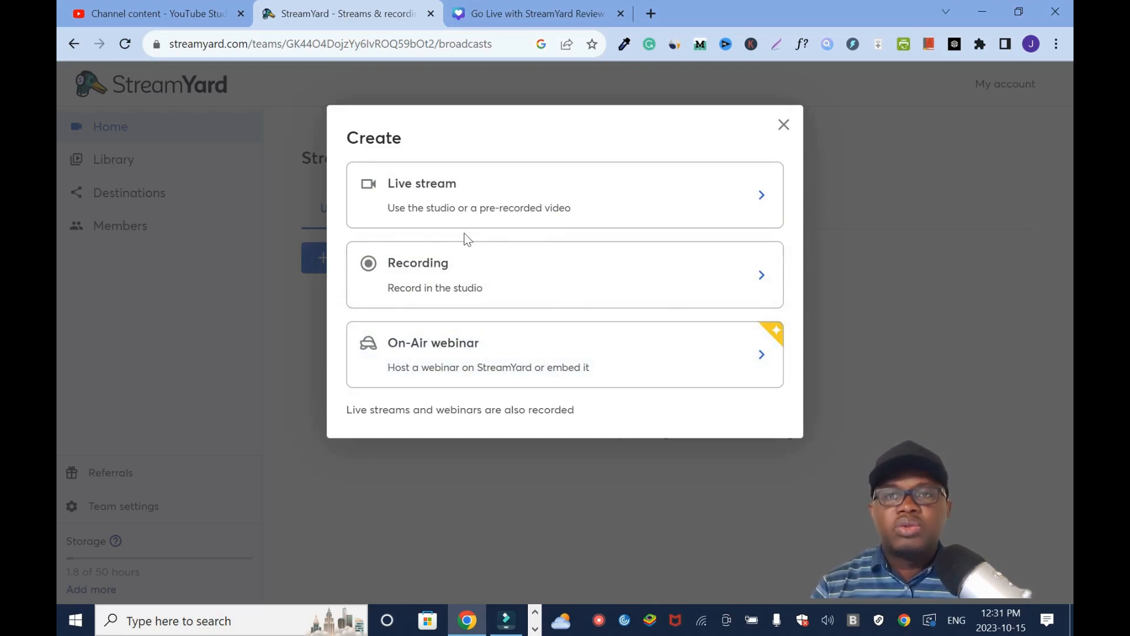
click(545, 213)
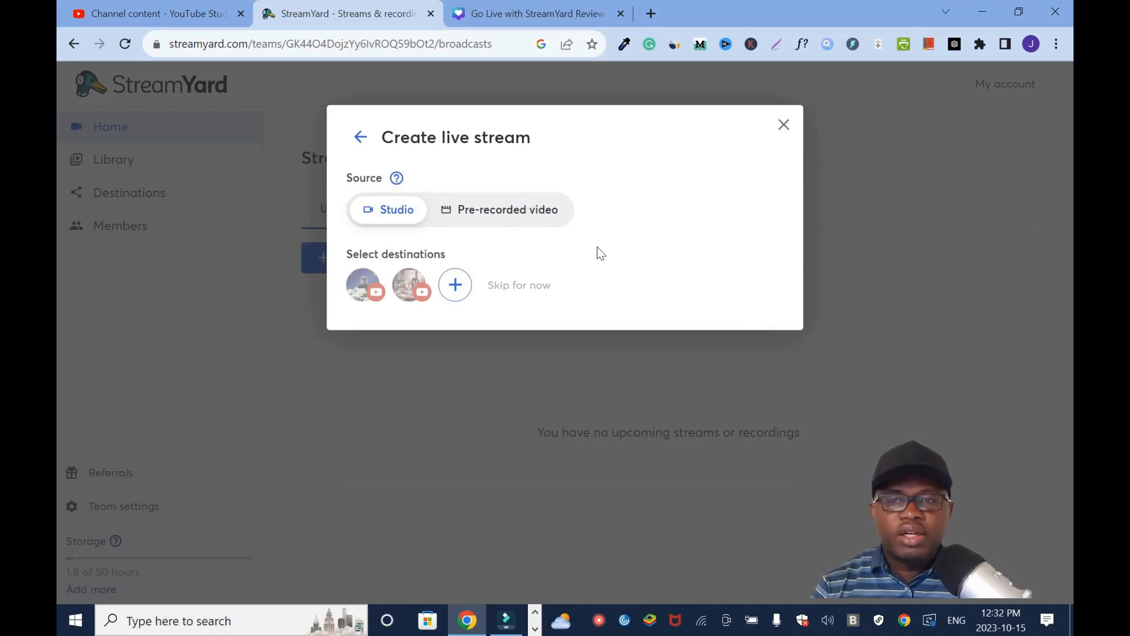
click(510, 219)
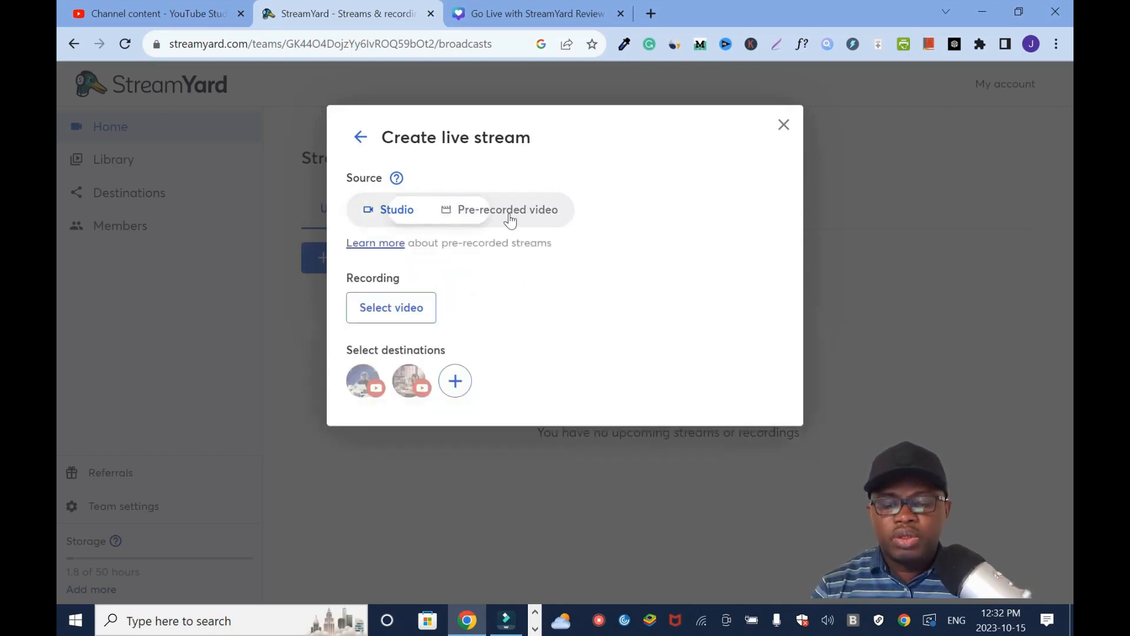
click(419, 312)
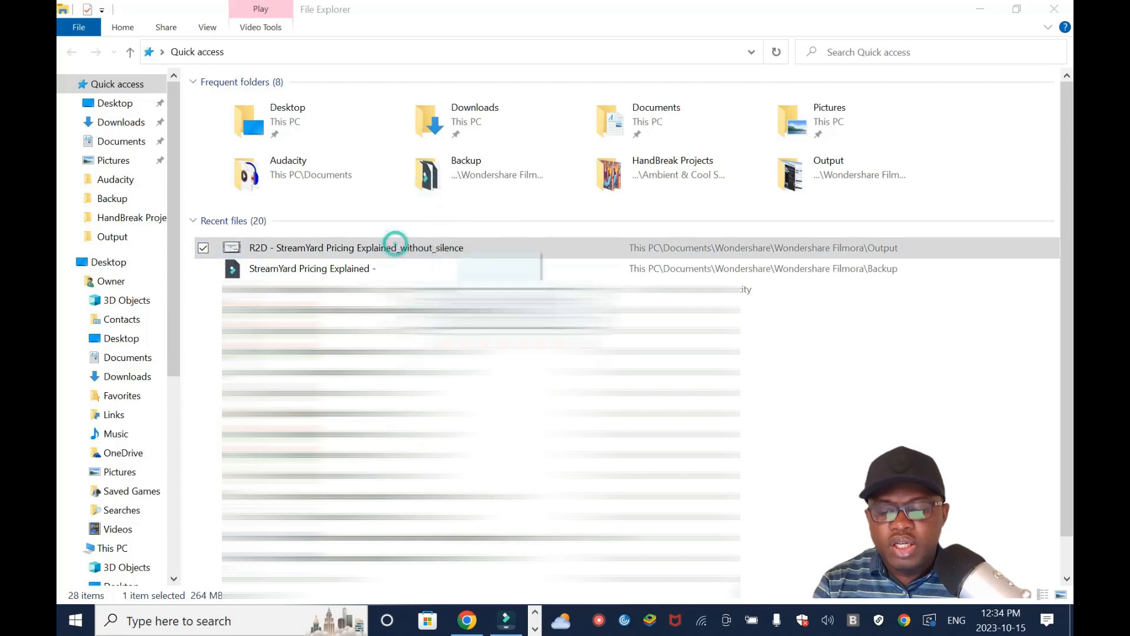
drag(391, 244, 623, 315)
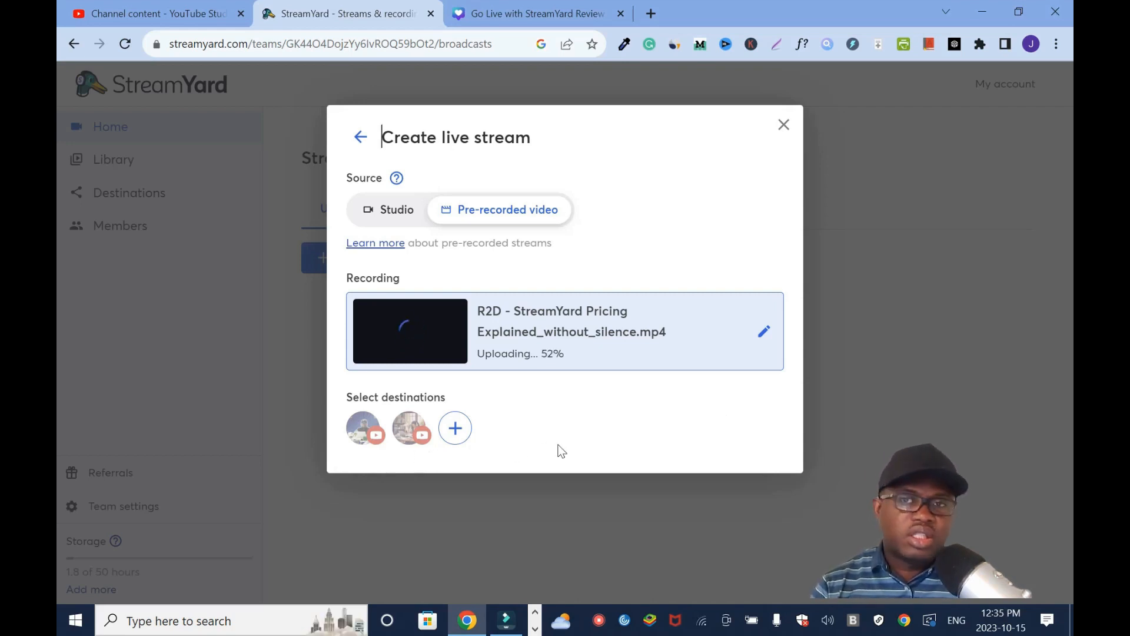
Select the Blogsdom YouTube channel as the live stream's destination and look over the remaining stream settings.
click(459, 439)
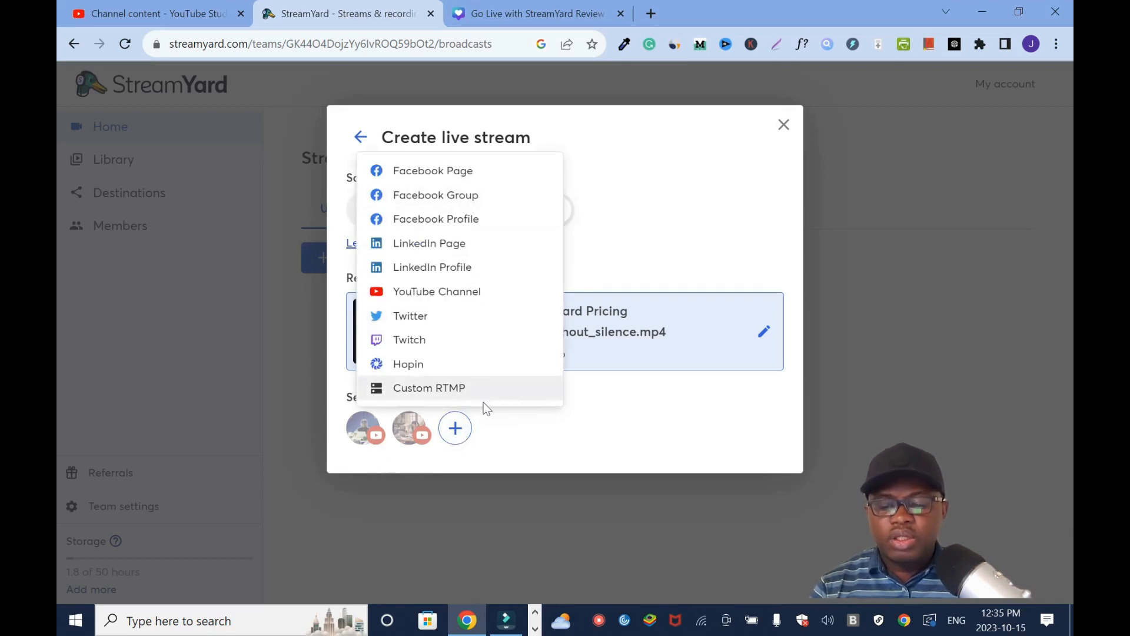
click(343, 447)
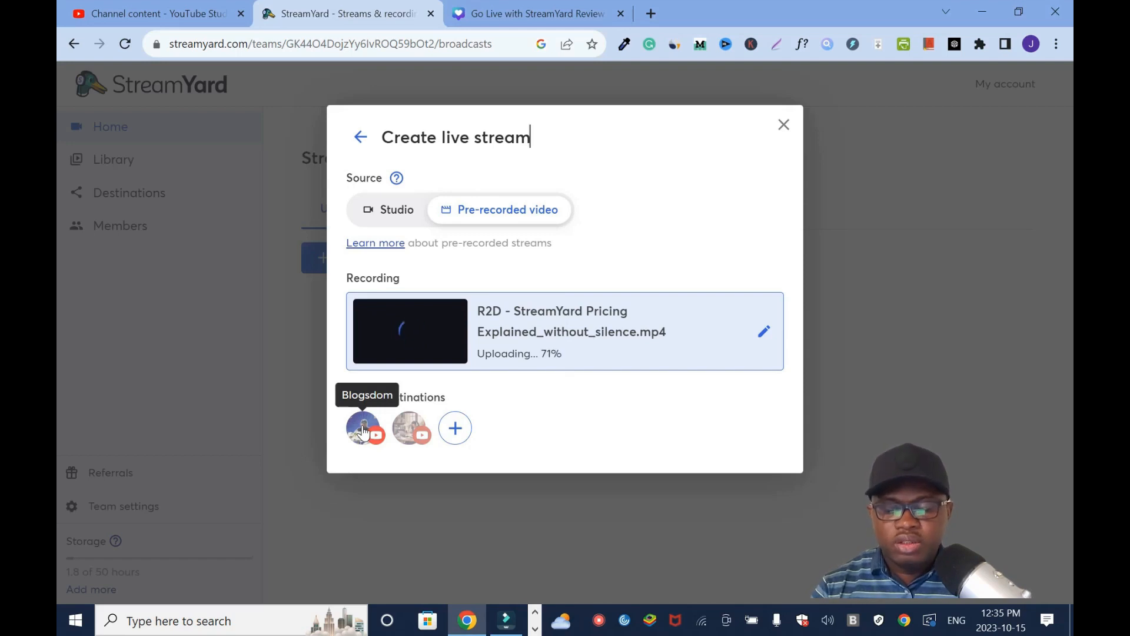
click(363, 431)
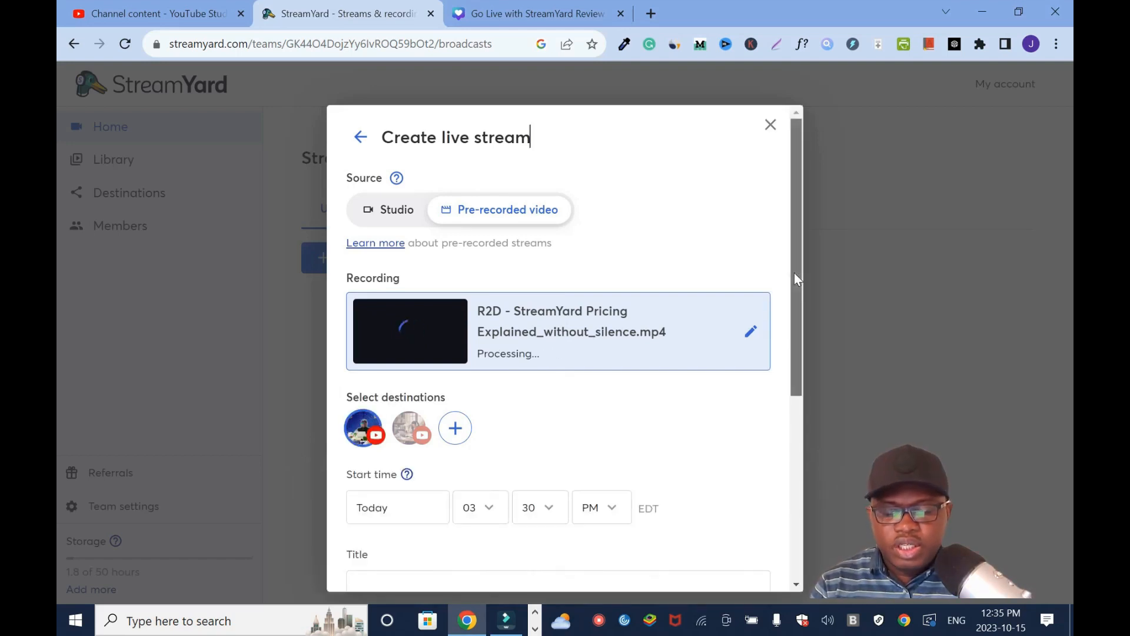
drag(794, 274, 796, 455)
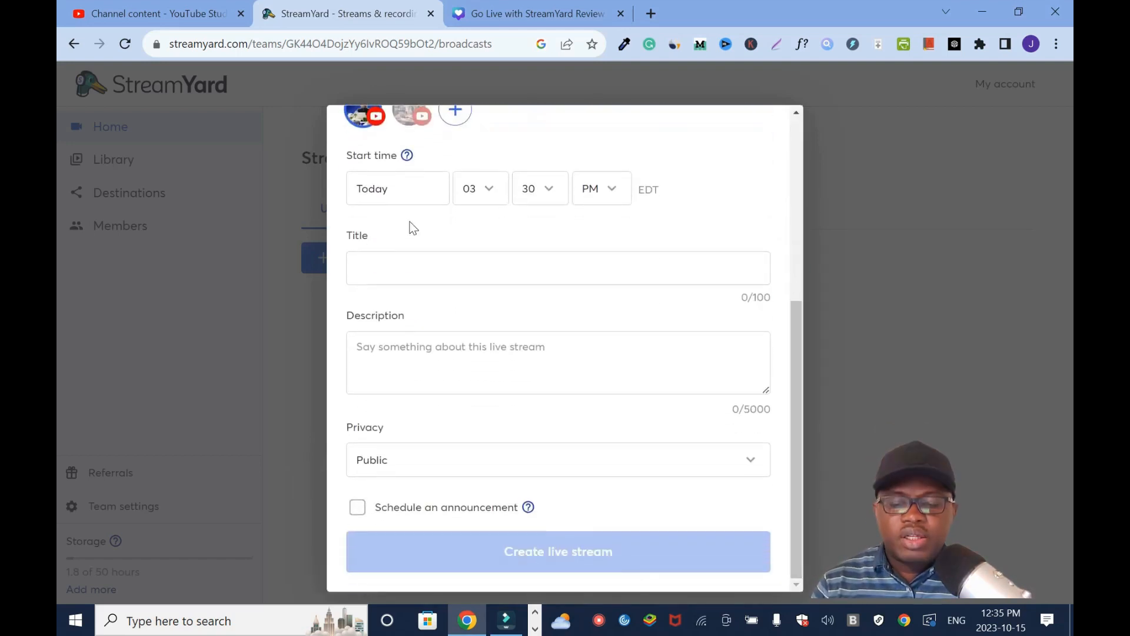
drag(796, 341, 797, 153)
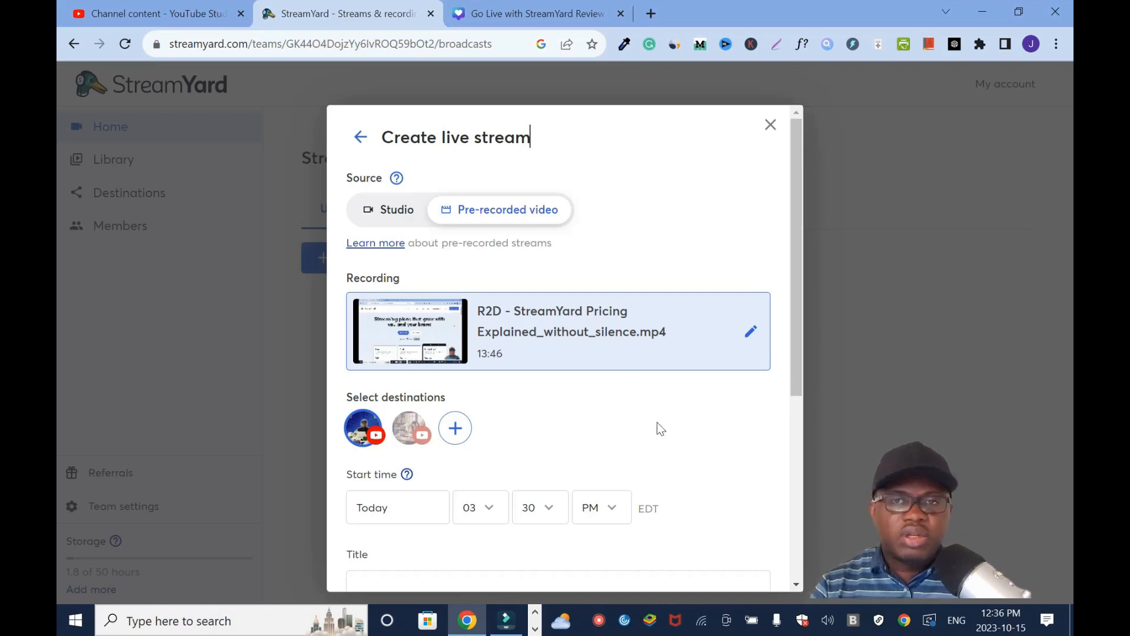
Set the live stream's start to Oct 16, 2023 at 06:00 AM.
drag(794, 317, 792, 485)
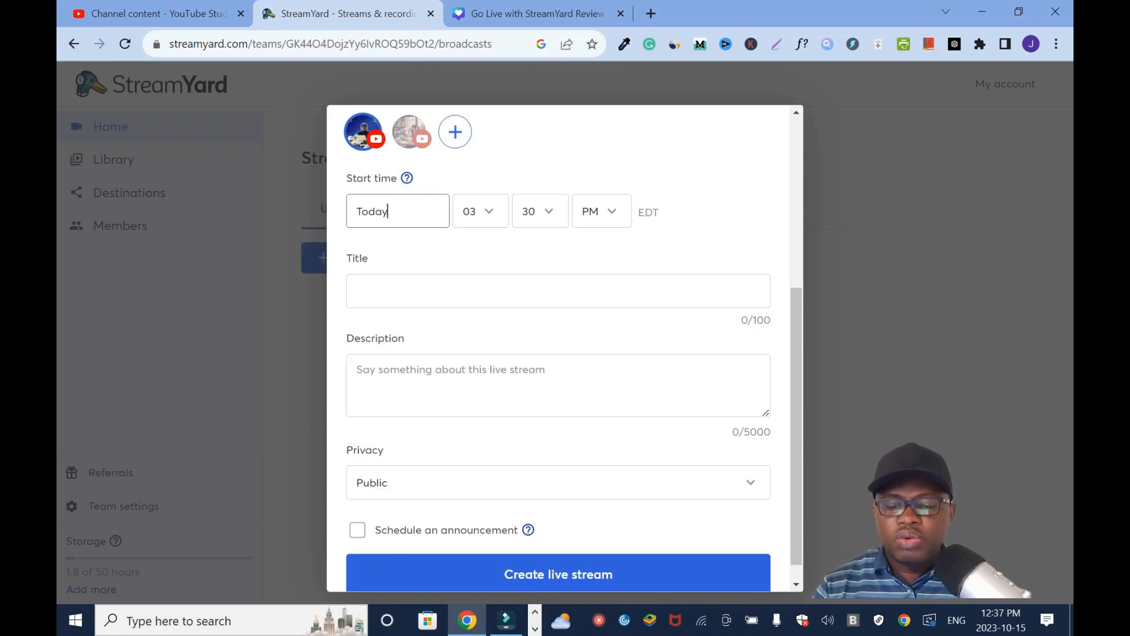
click(391, 211)
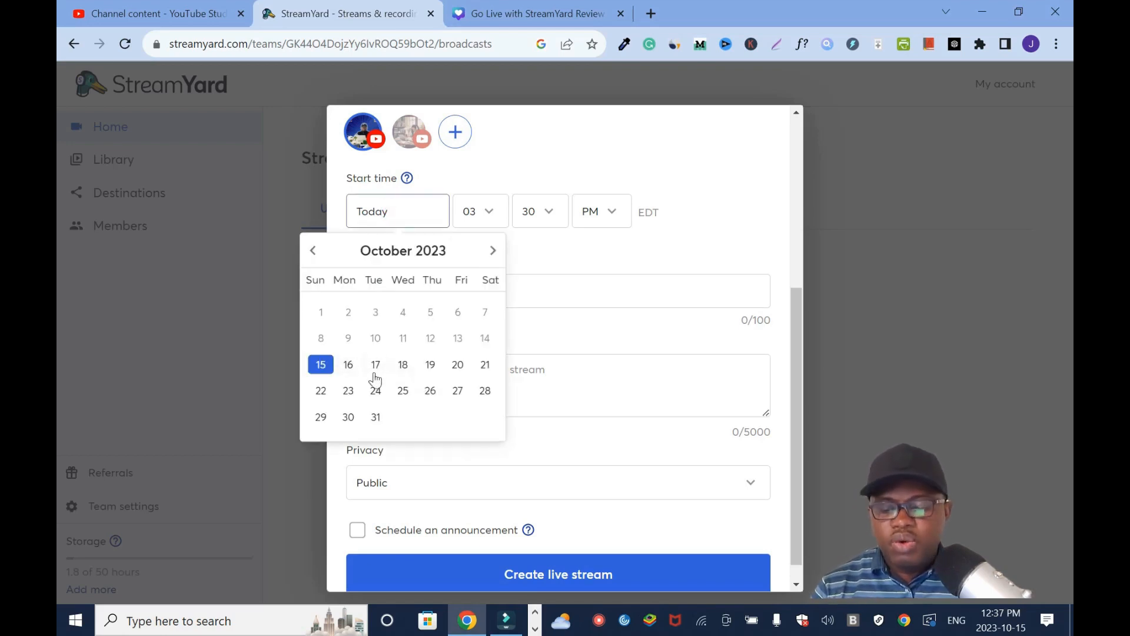
click(352, 366)
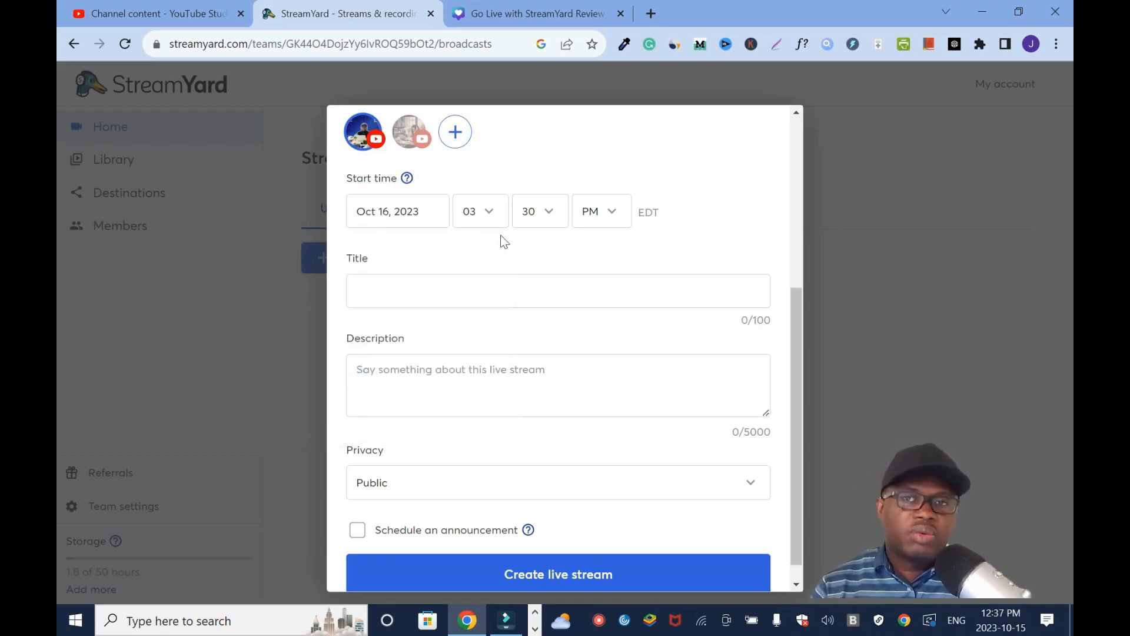
click(490, 209)
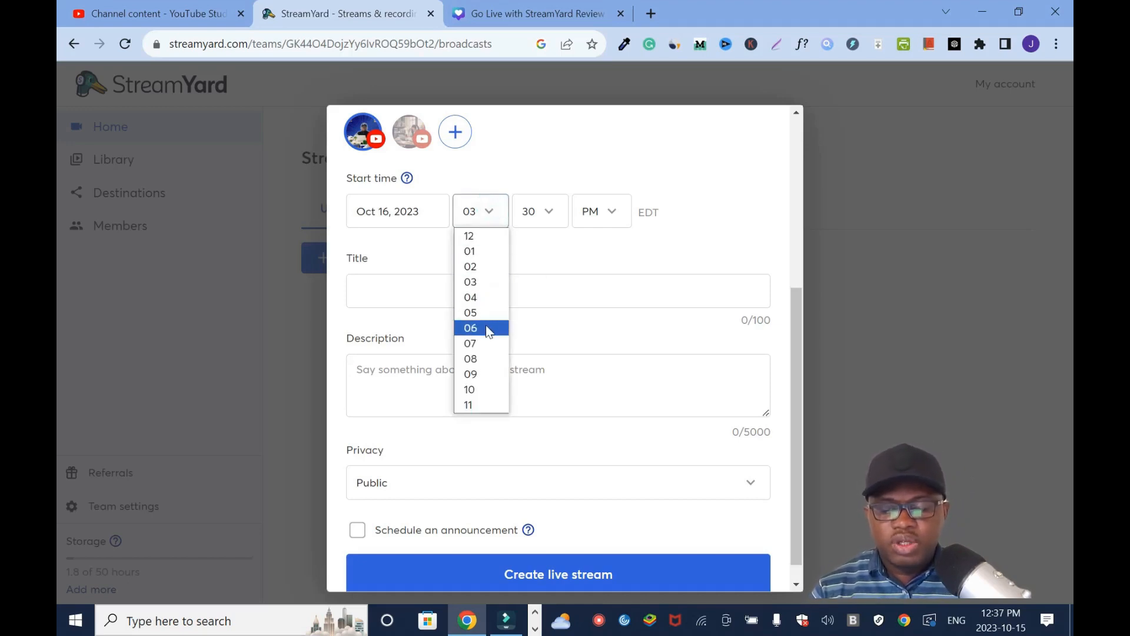
click(485, 327)
click(556, 209)
click(553, 235)
click(612, 211)
click(612, 239)
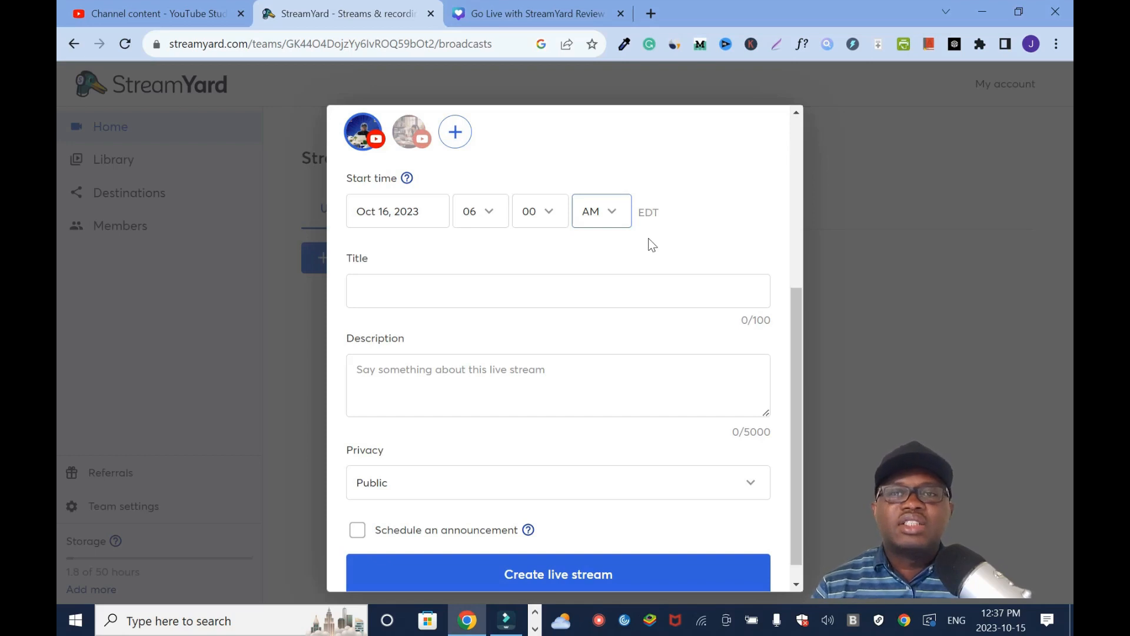
Change the live stream's start hour to 03 PM.
click(491, 211)
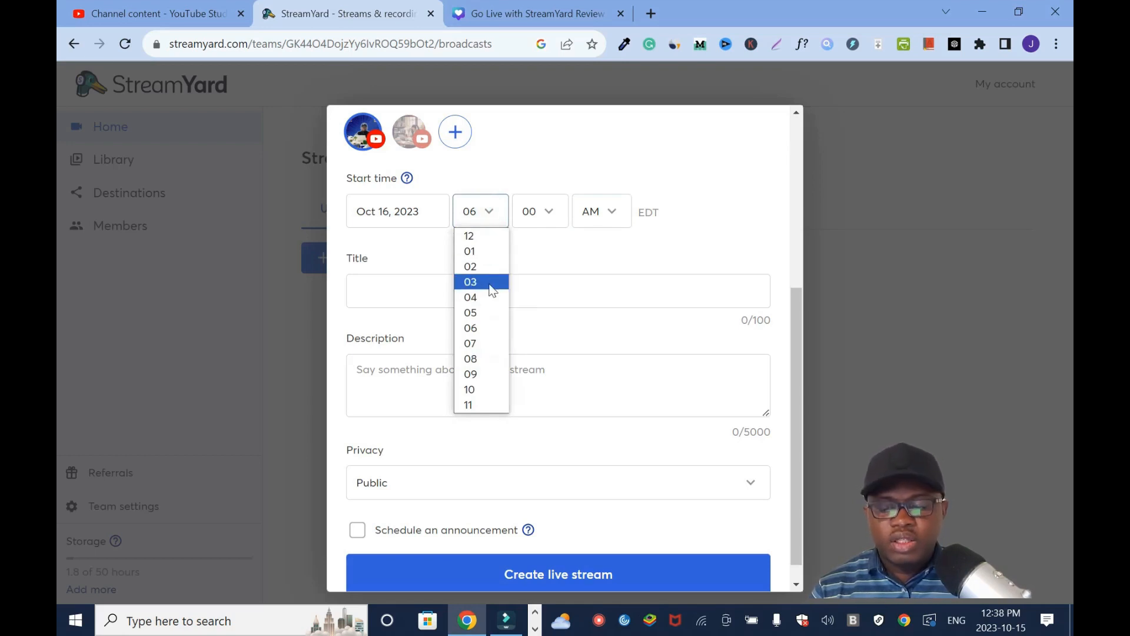
click(492, 281)
click(549, 212)
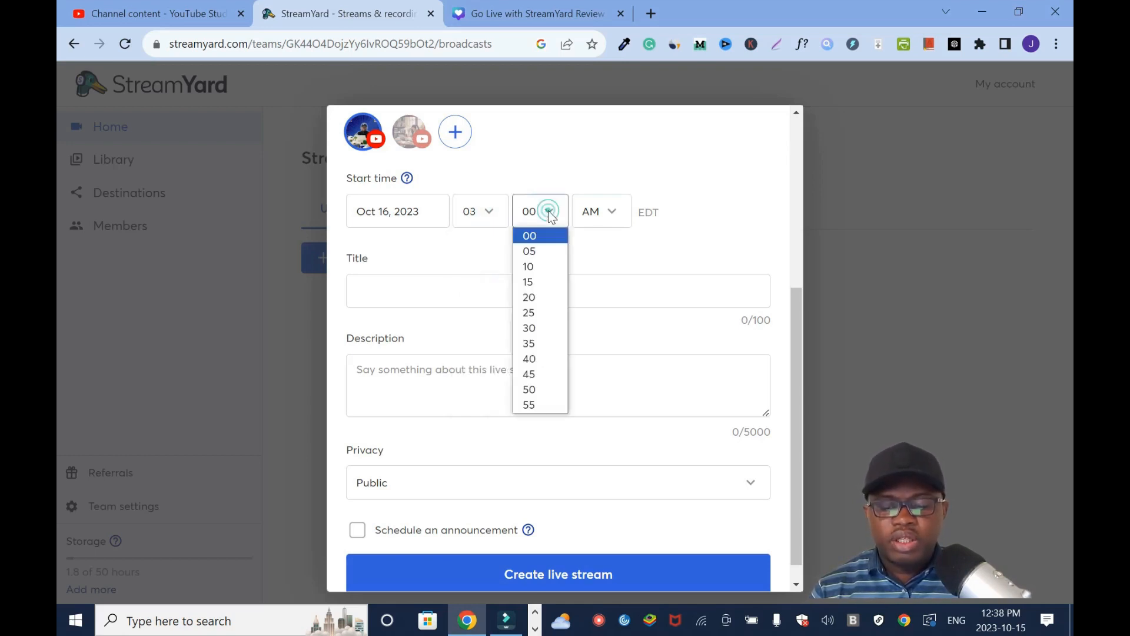
click(638, 257)
click(623, 212)
click(614, 250)
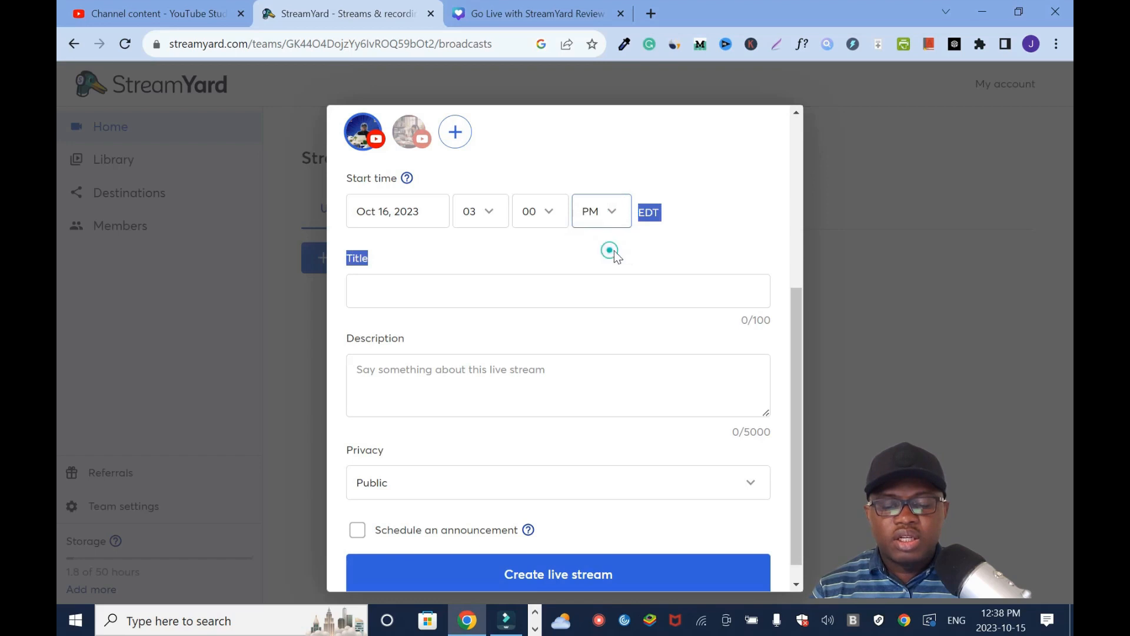
click(711, 232)
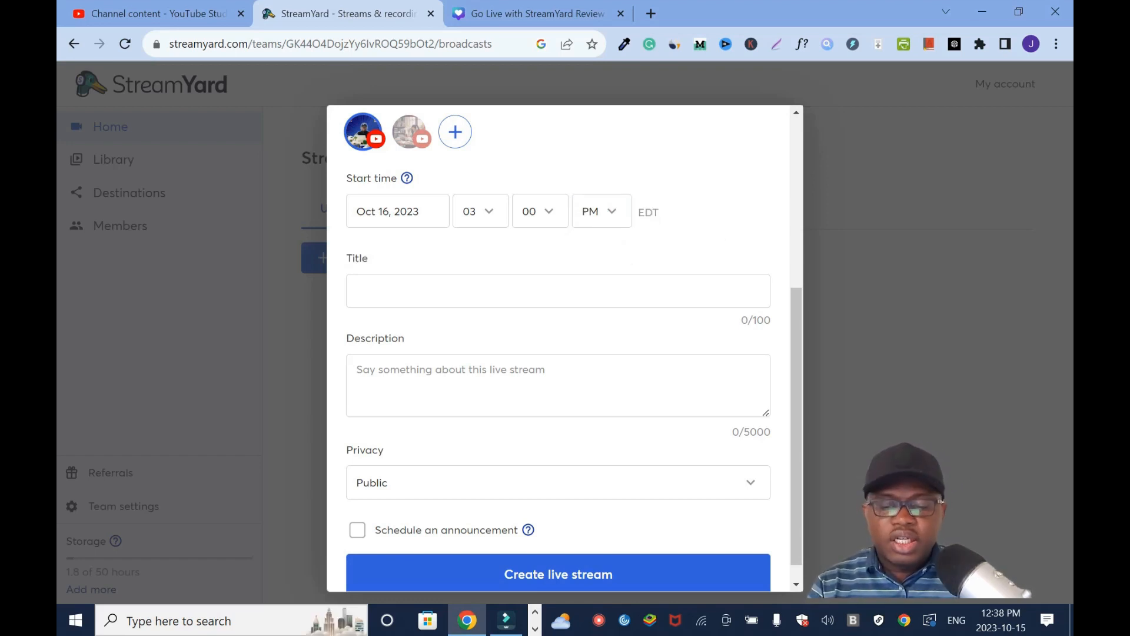
Enter "SreamYard Pricing" as the live stream's title.
click(540, 295)
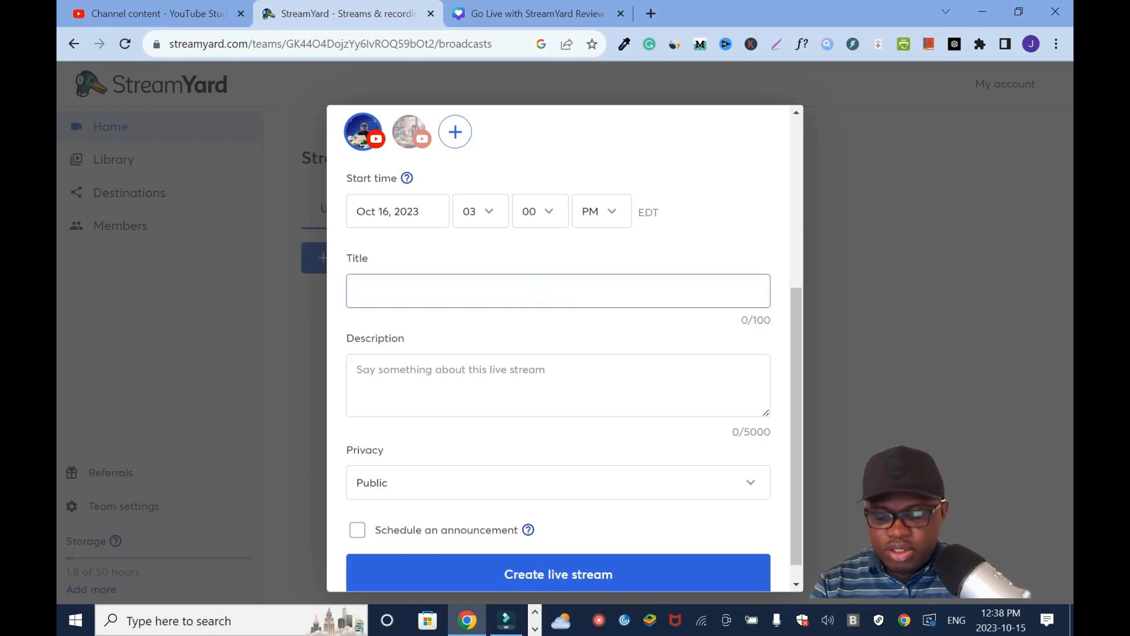
text(Srea)
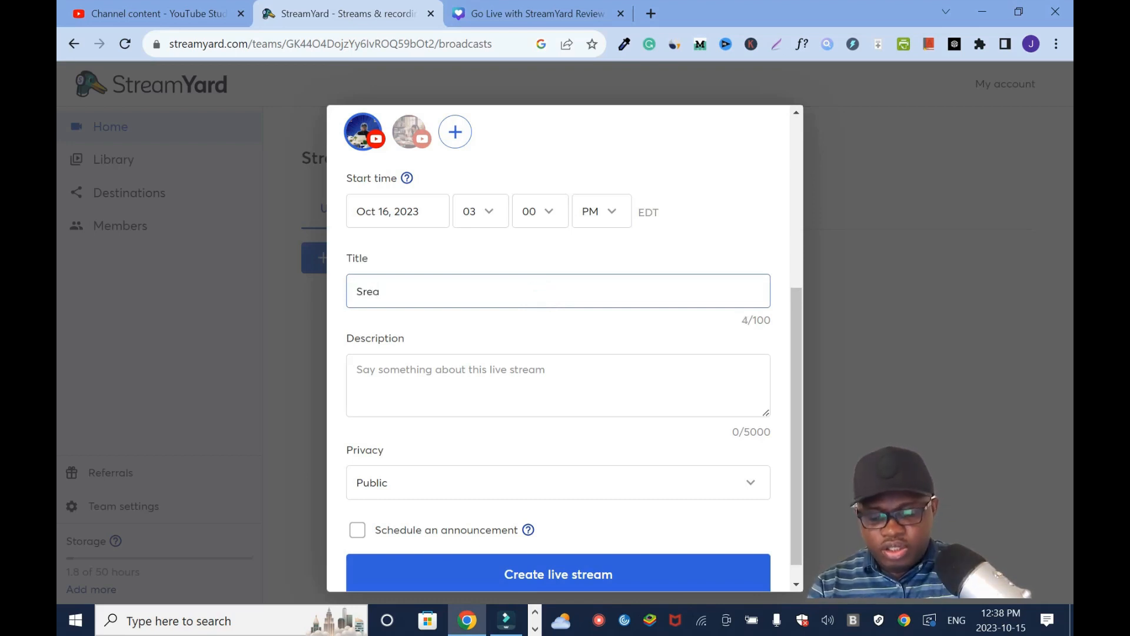
text(mYard )
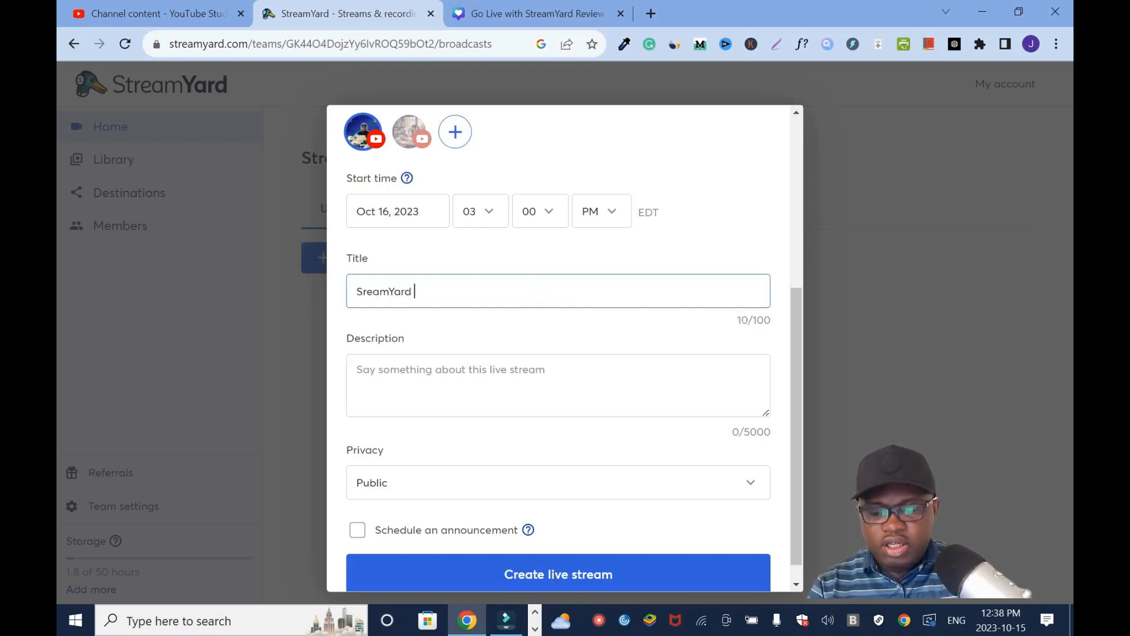
text(Pricing)
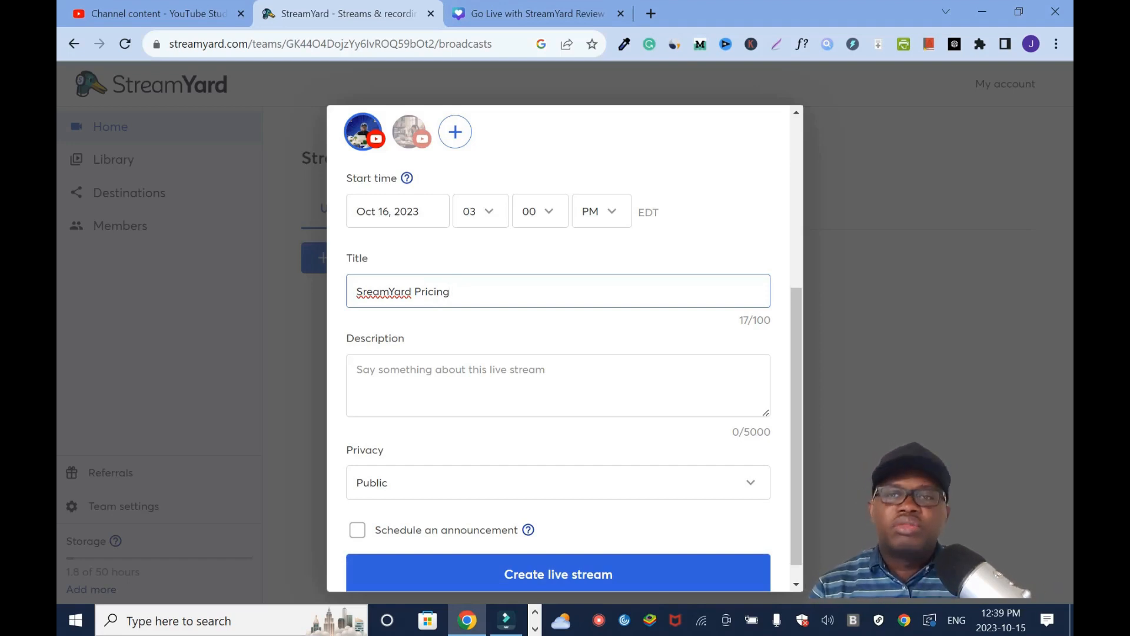
Enable scheduling an announcement for the live stream.
drag(798, 356, 789, 392)
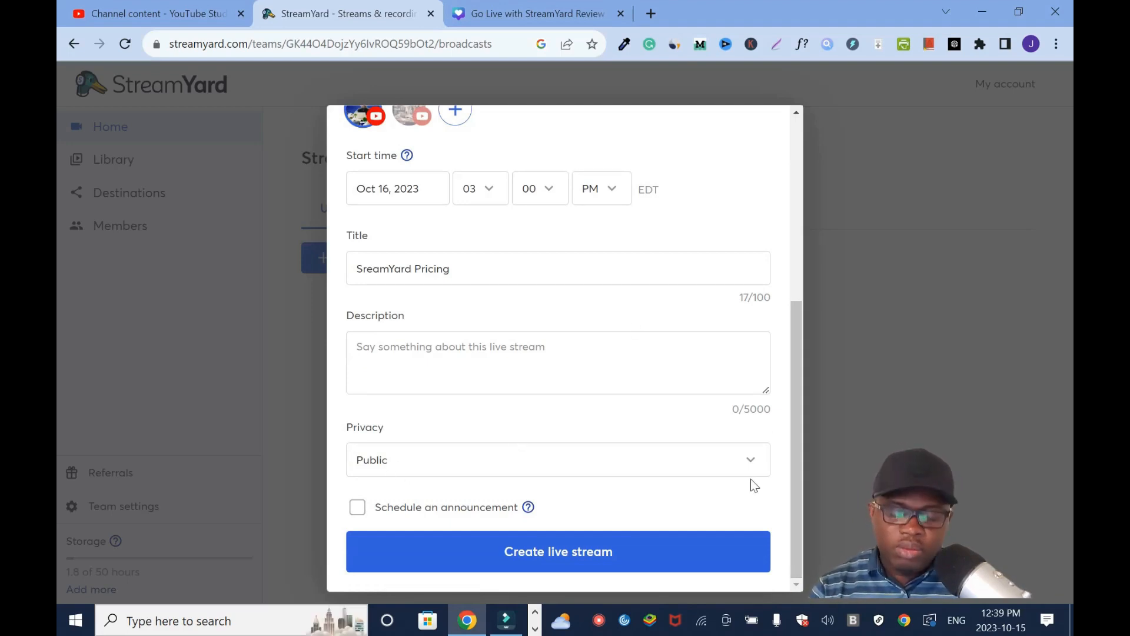
click(356, 511)
scroll(528, 437, down, 3)
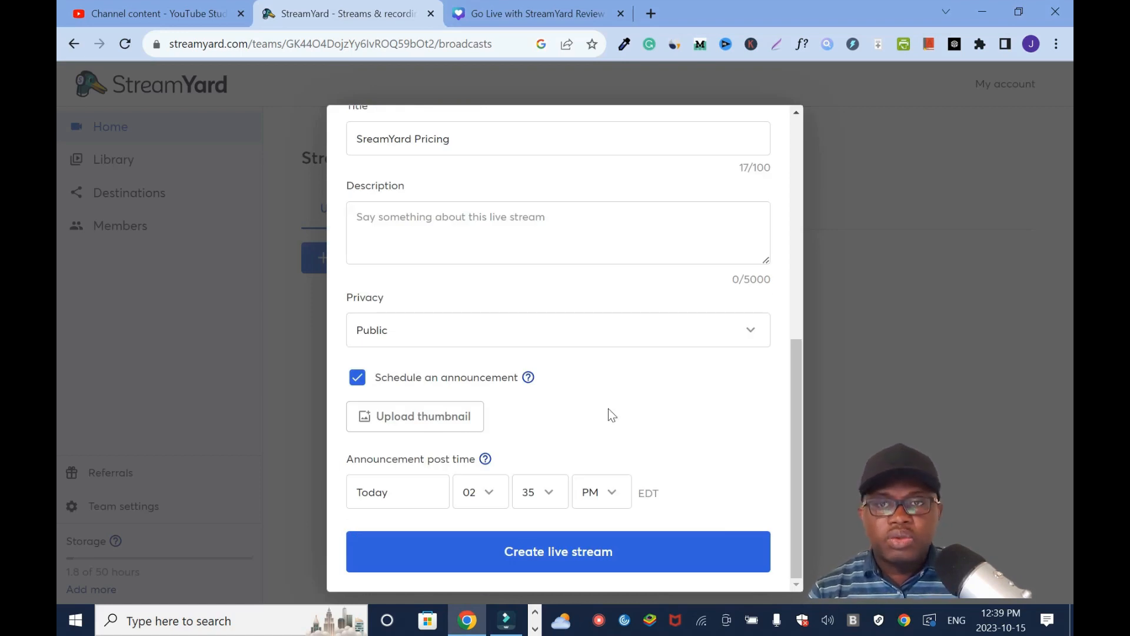
Switch to Canva and download the "Go Live with StreamYard Review" thumbnail design as a PNG.
click(555, 10)
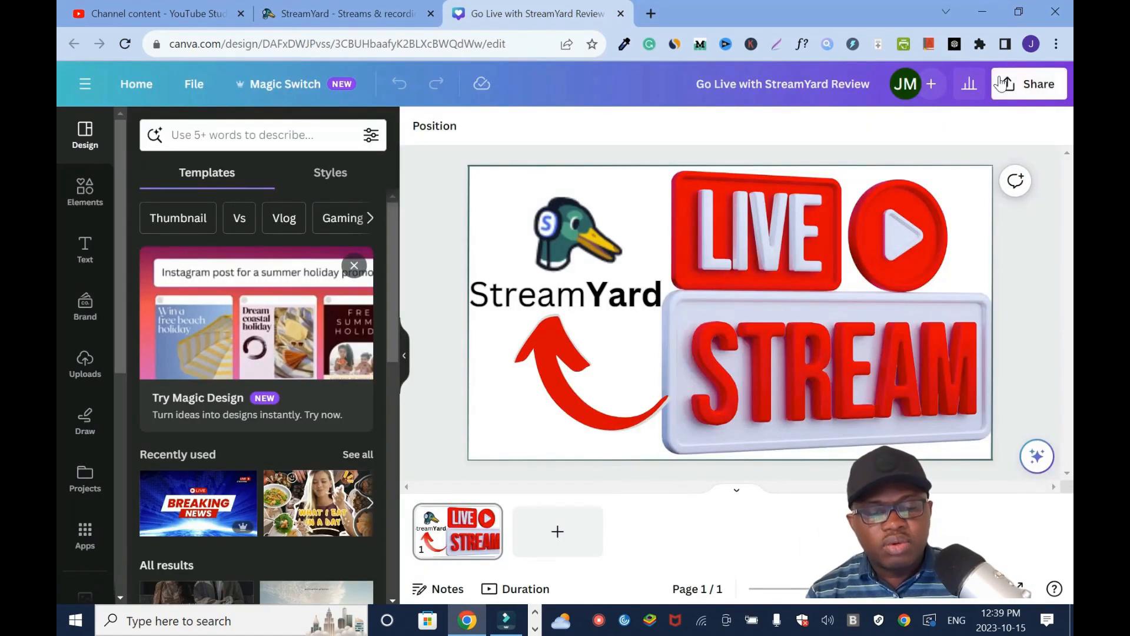
click(1001, 84)
click(1005, 484)
click(949, 384)
Switch back to StreamYard, upload "Go Live with StreamYard Review (1)" as the live stream's thumbnail and apply its positioning.
click(306, 18)
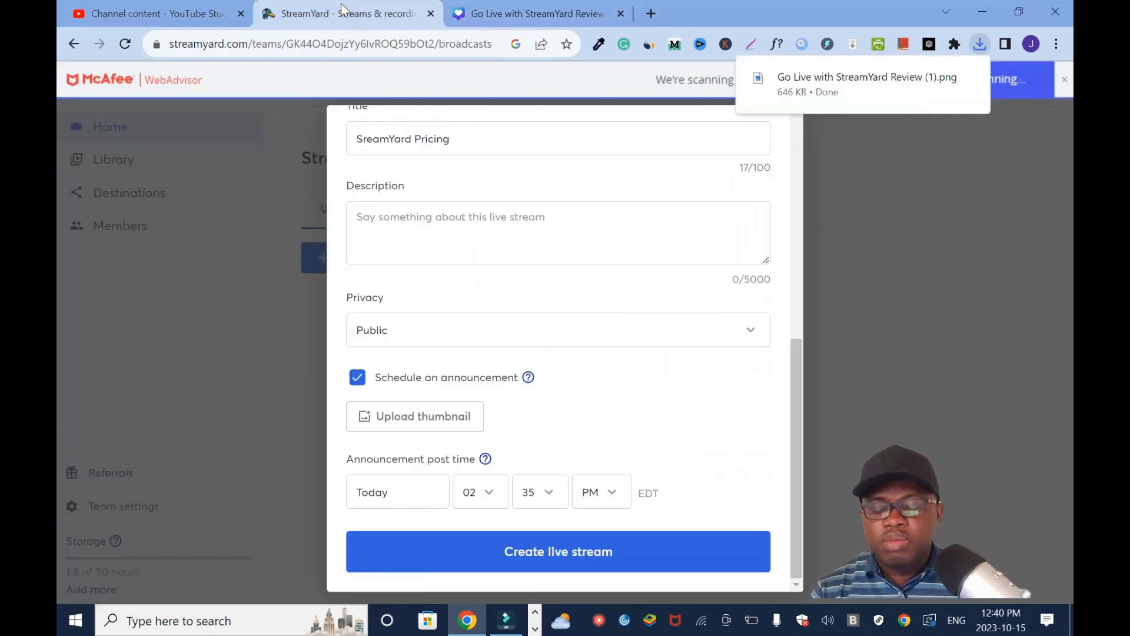
click(475, 423)
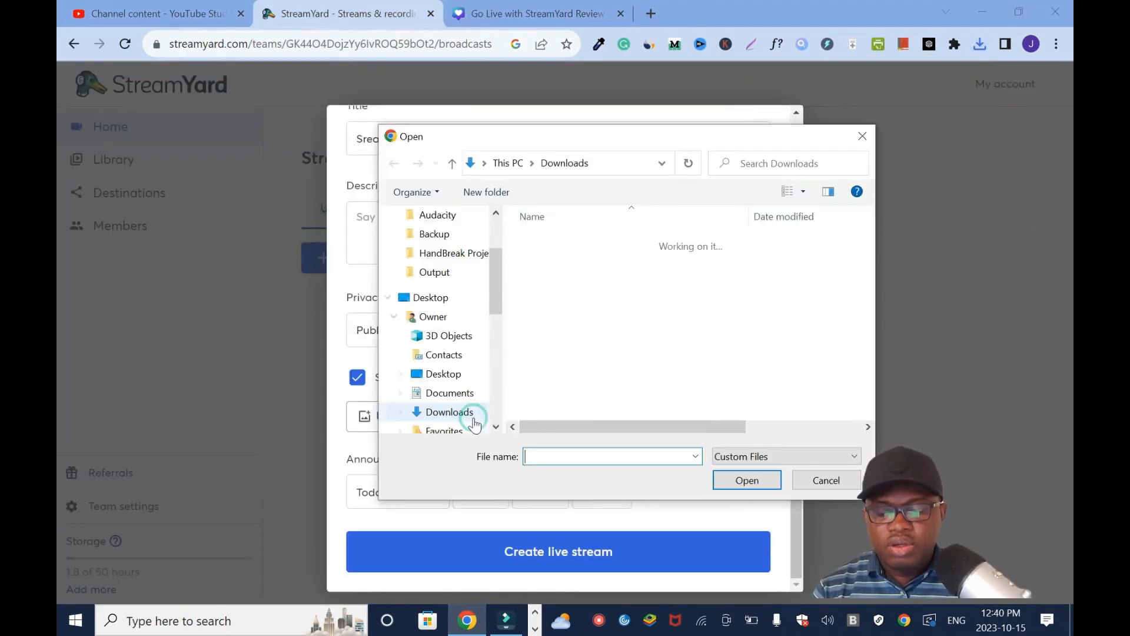
click(671, 409)
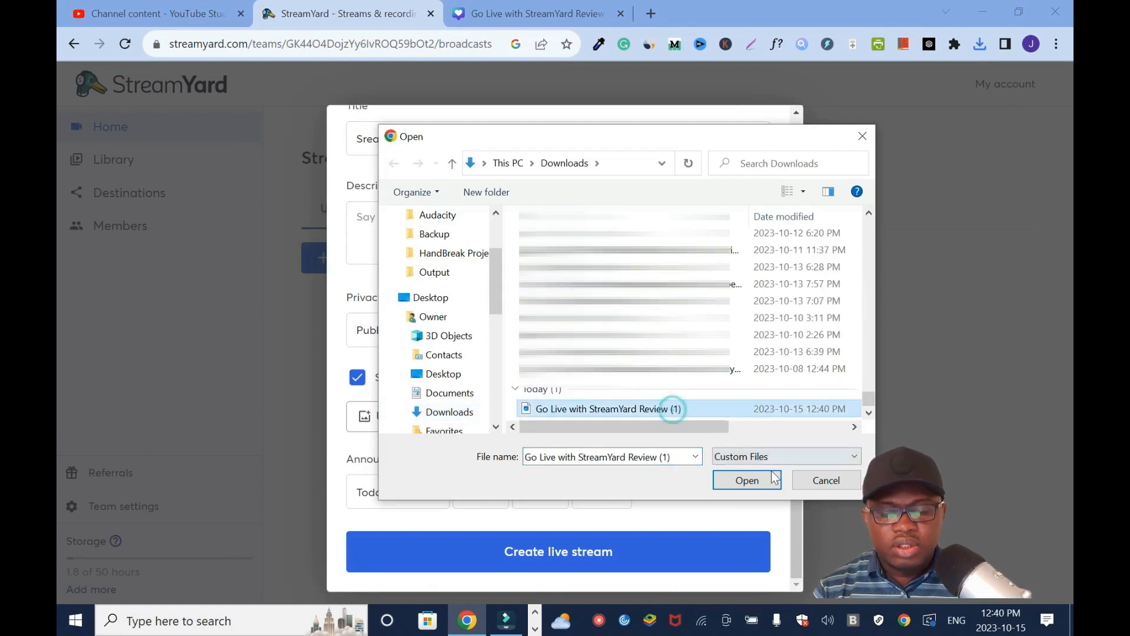
click(755, 483)
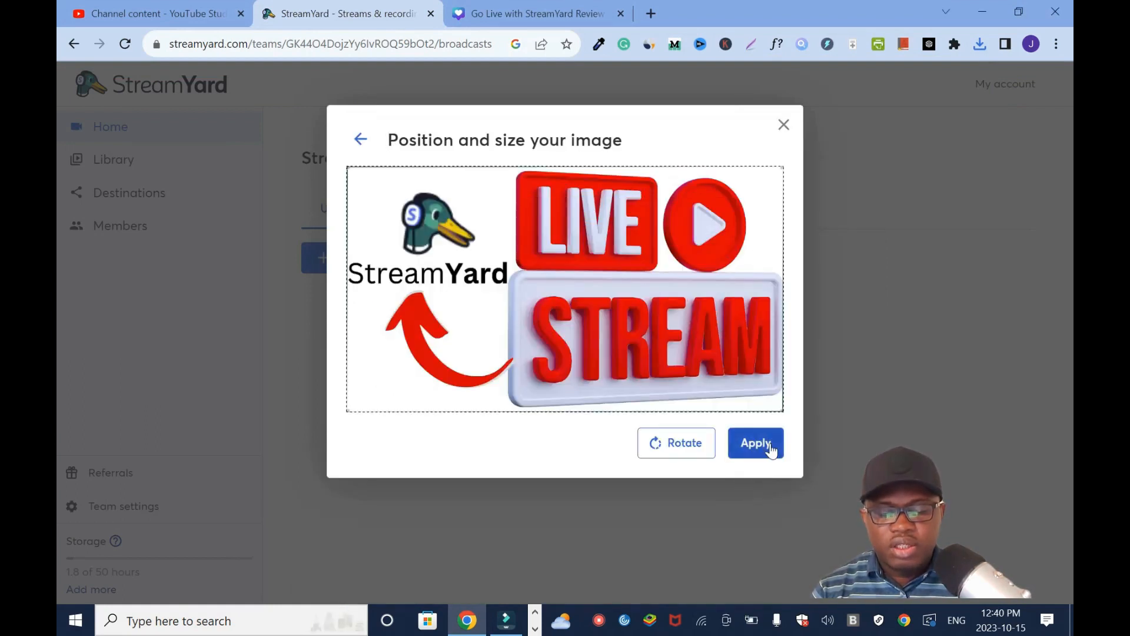
click(753, 442)
scroll(796, 273, down, 8)
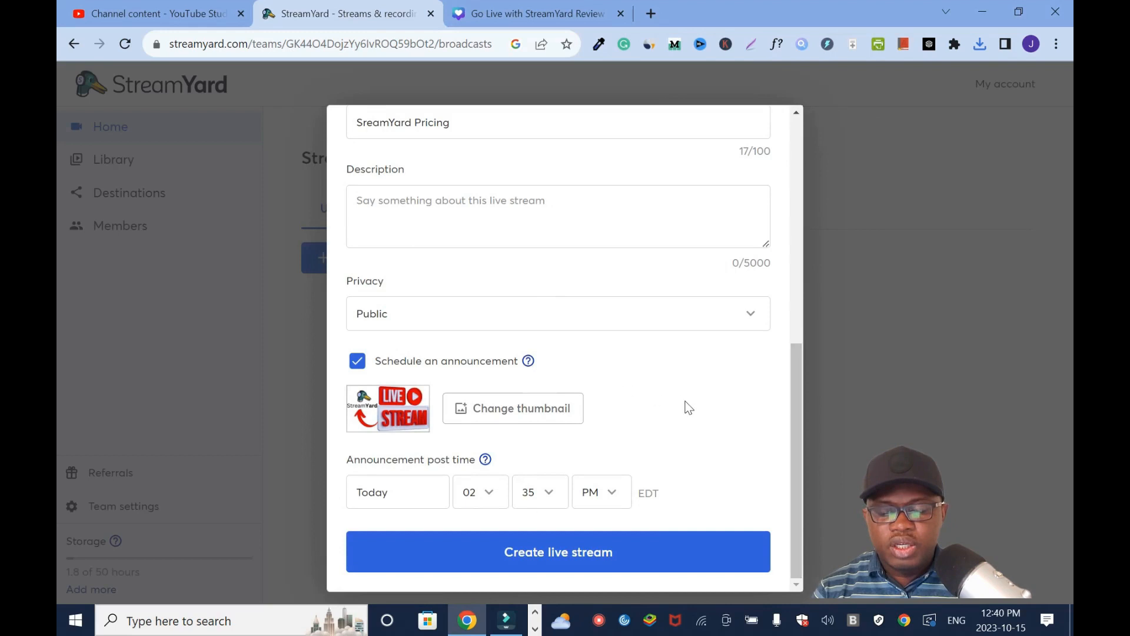
Set the announcement post time to today at 01:00 PM and create the live stream.
scroll(698, 388, up, 8)
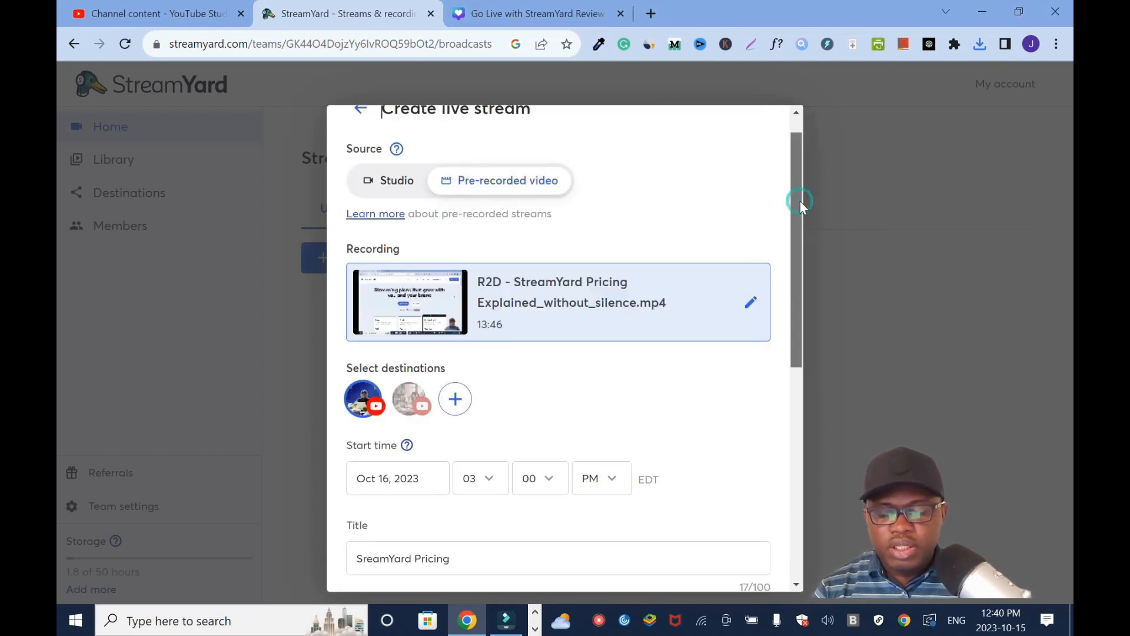
drag(798, 203, 772, 412)
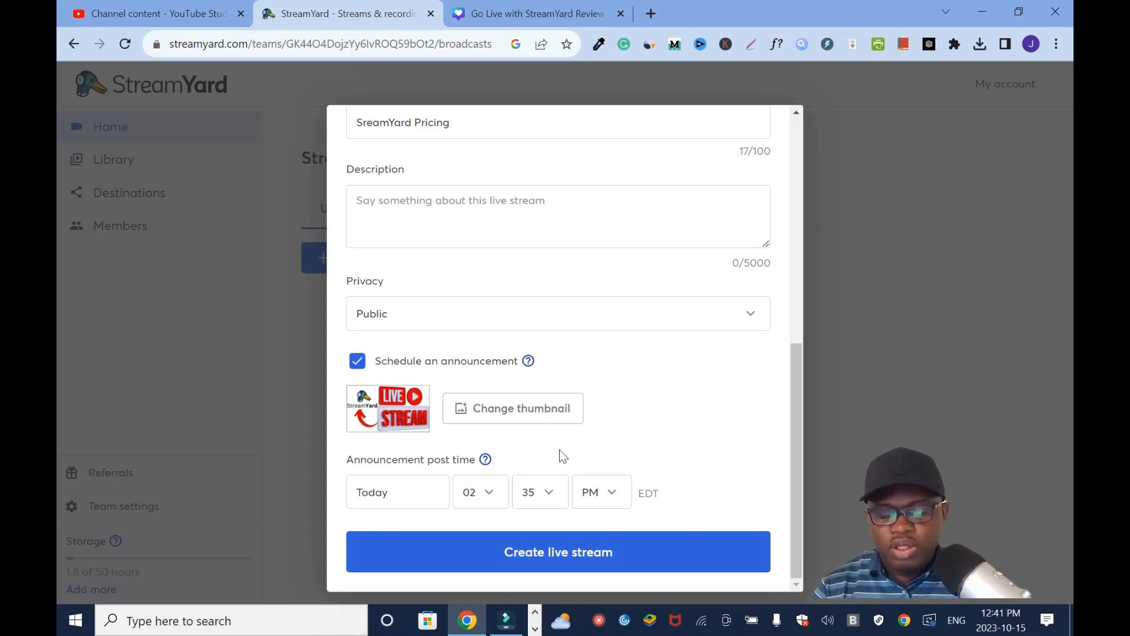
click(487, 492)
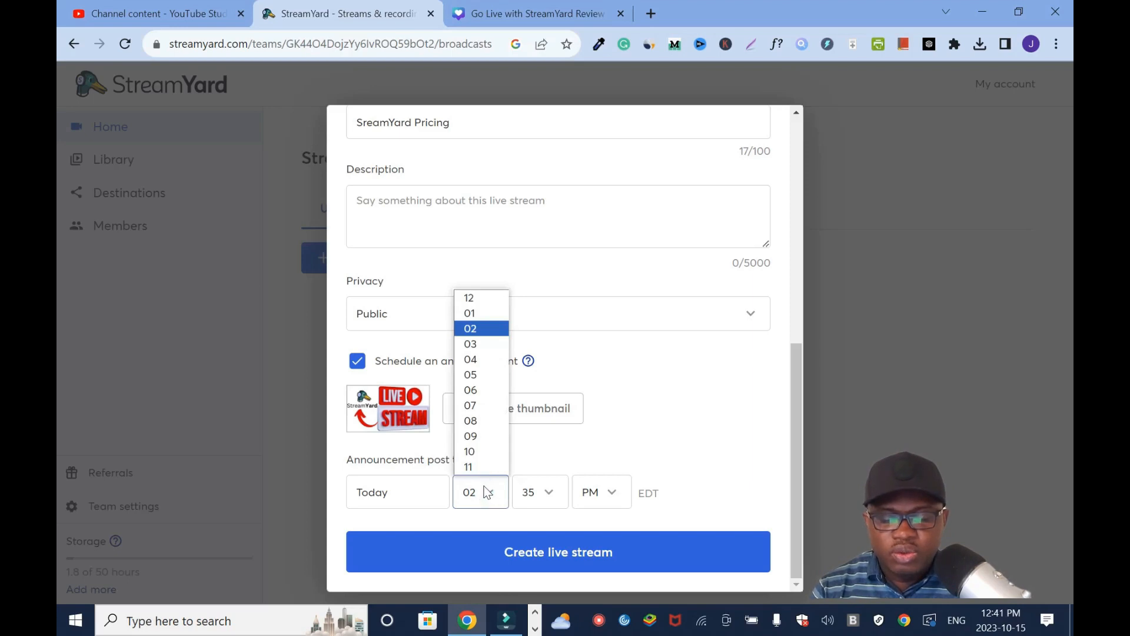
click(492, 313)
click(552, 492)
click(555, 295)
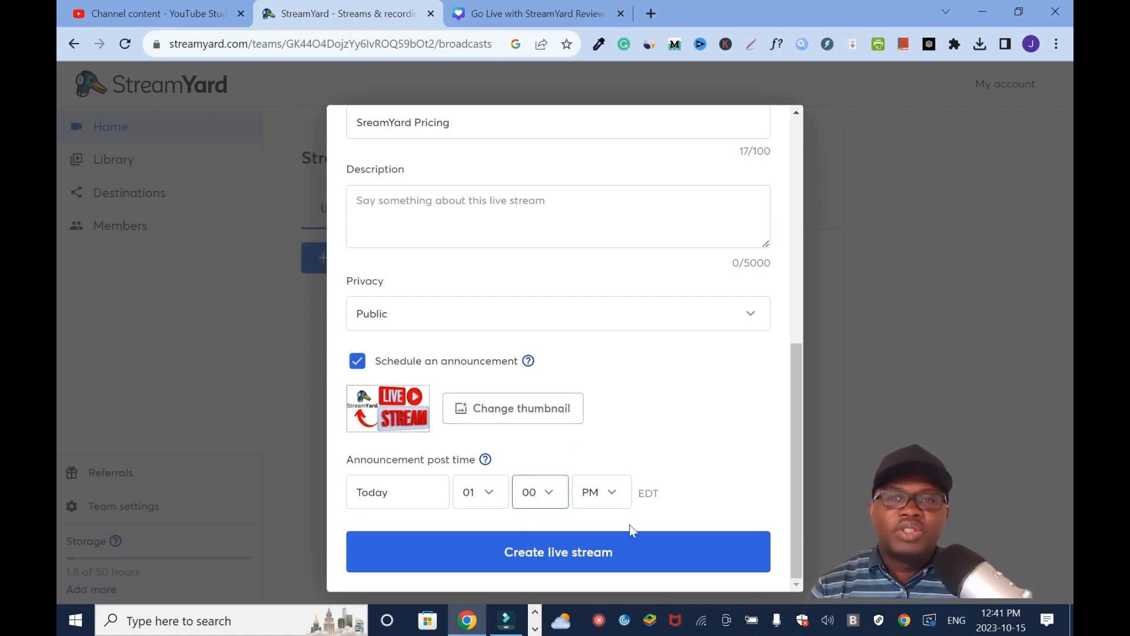
click(630, 562)
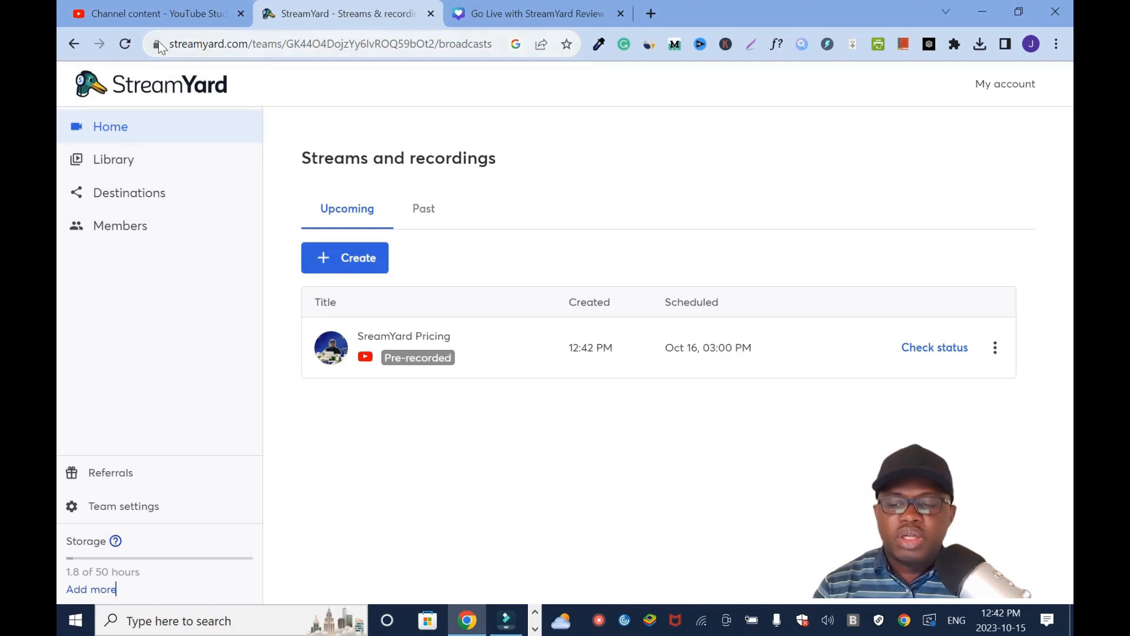
Check the status of the scheduled "SreamYard Pricing" stream and its YouTube destination details.
click(933, 351)
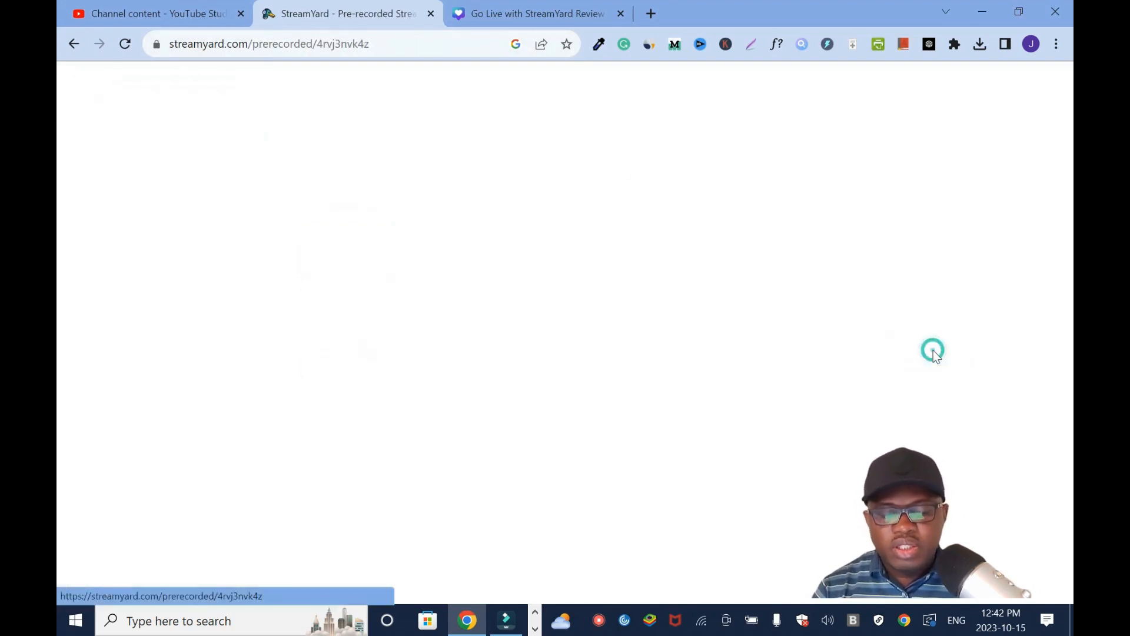
click(575, 426)
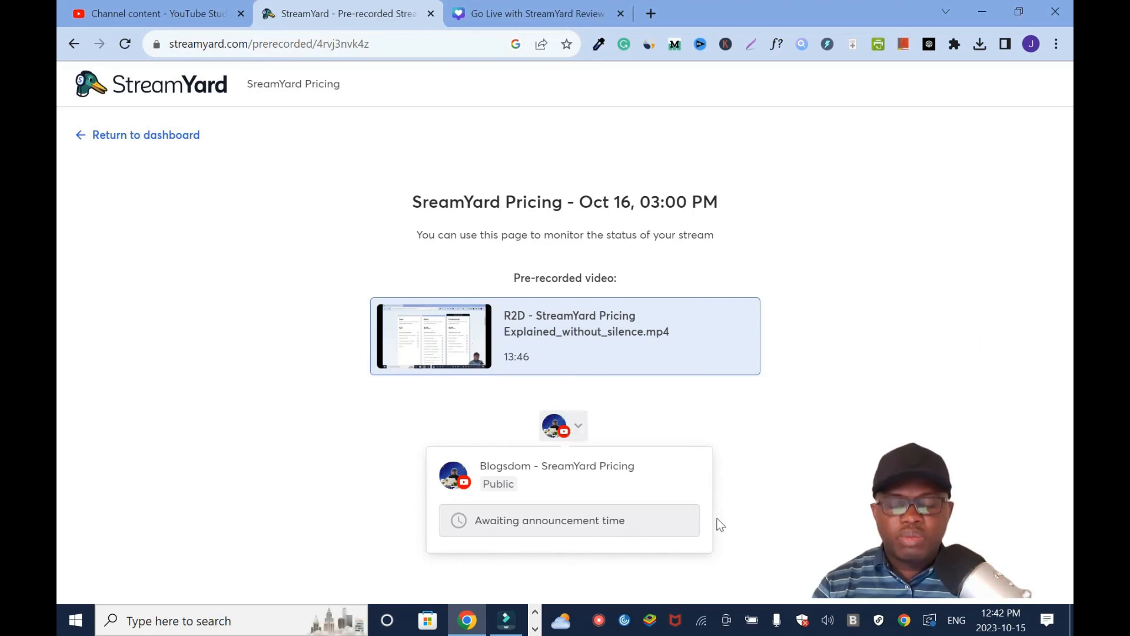
Switch to YouTube Studio and enter the Live Control Room to go live right now with streaming software.
click(125, 2)
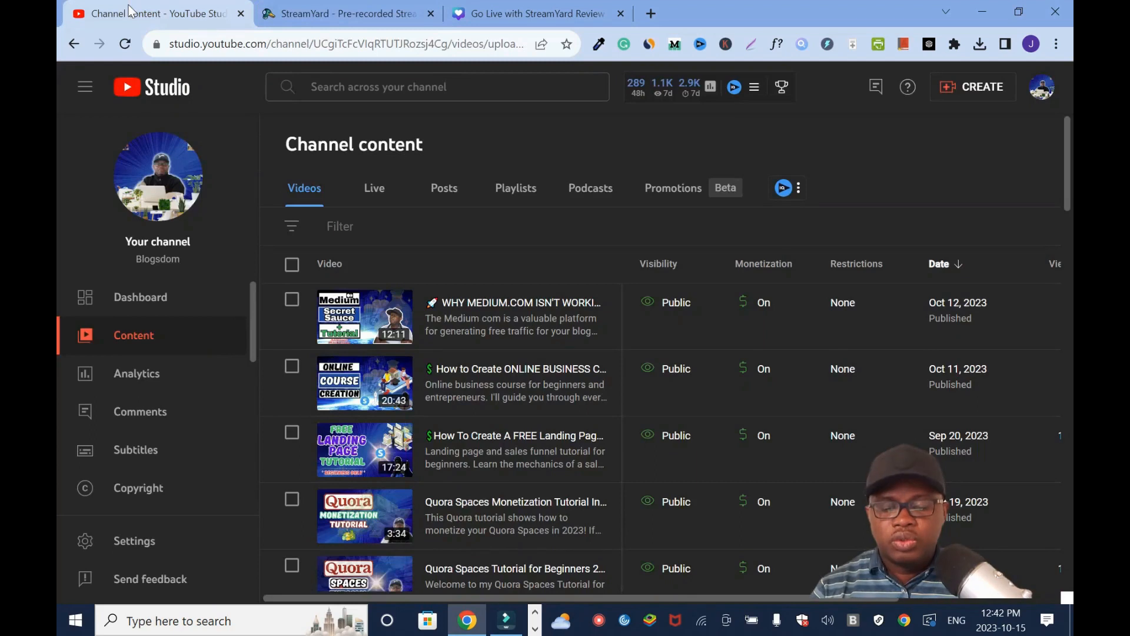
click(982, 98)
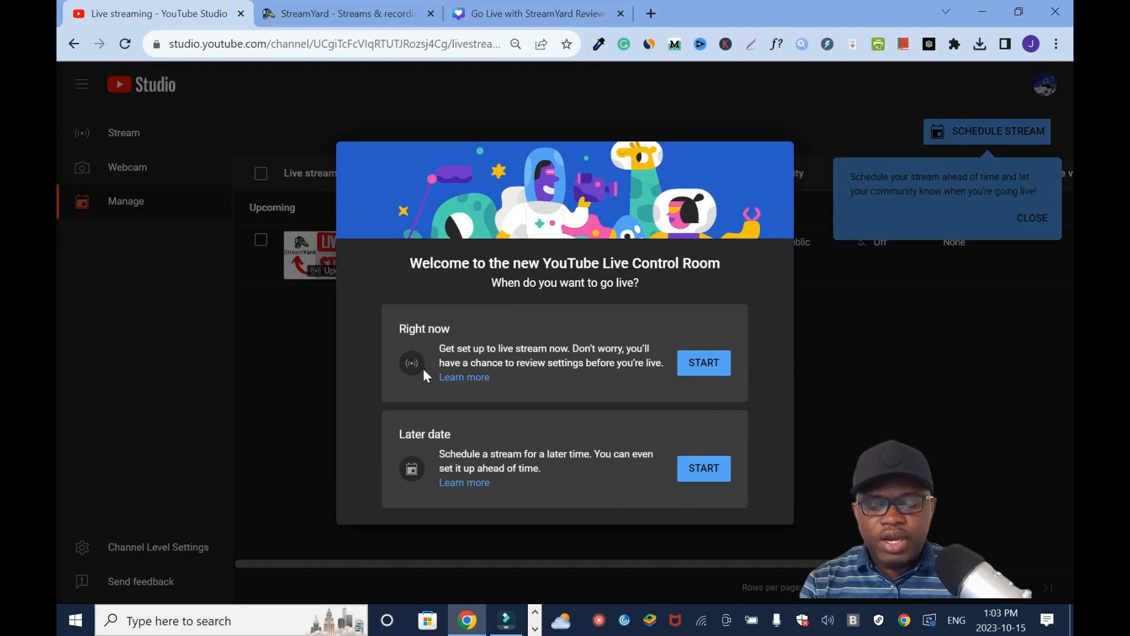
click(713, 366)
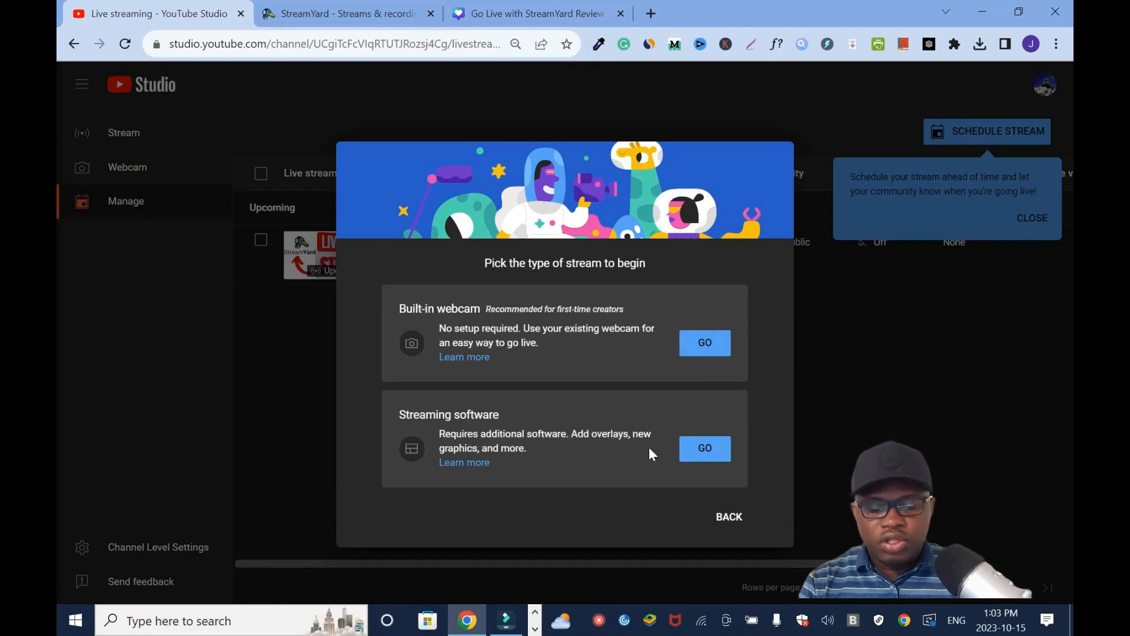
click(704, 460)
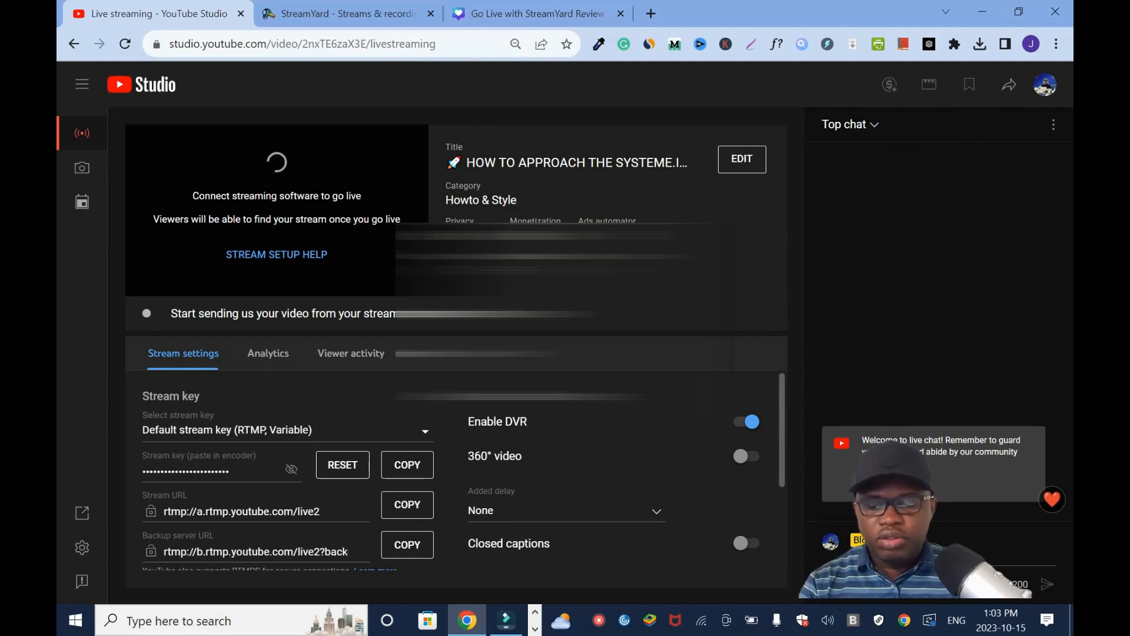
Go to the list of managed live streams and open the upcoming "SreamYard Pricing" stream.
click(75, 45)
click(75, 46)
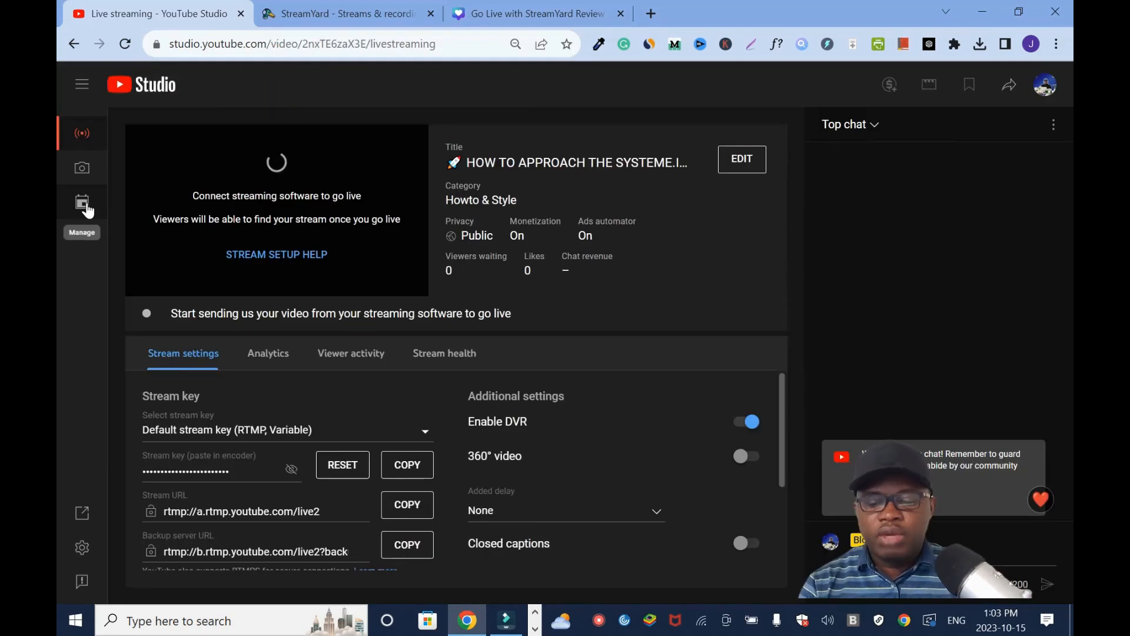
click(86, 207)
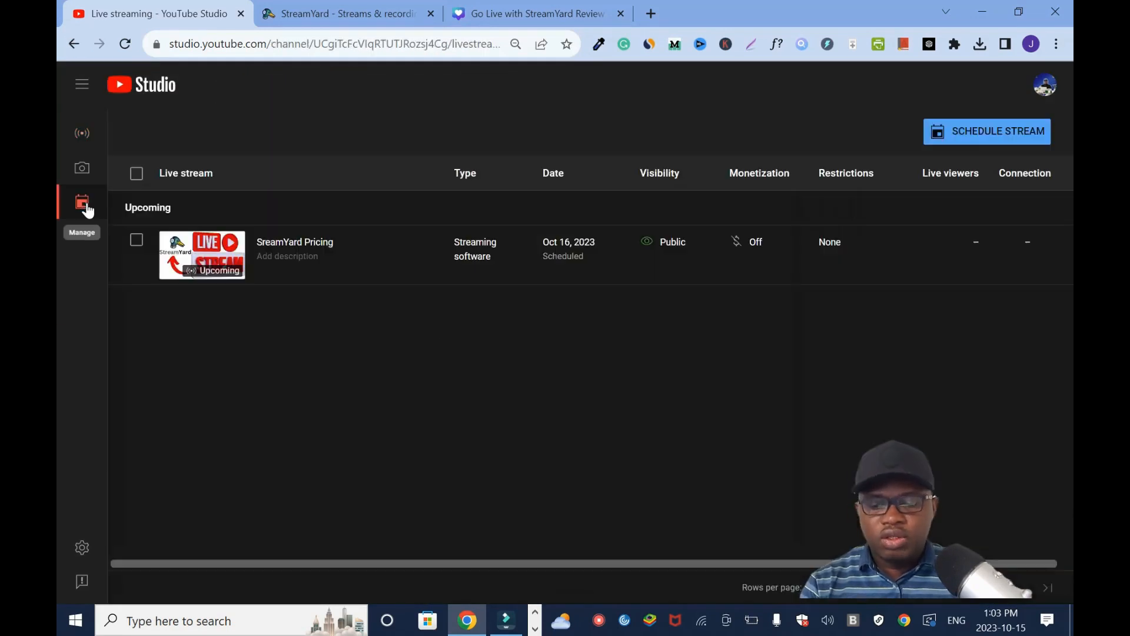
click(310, 251)
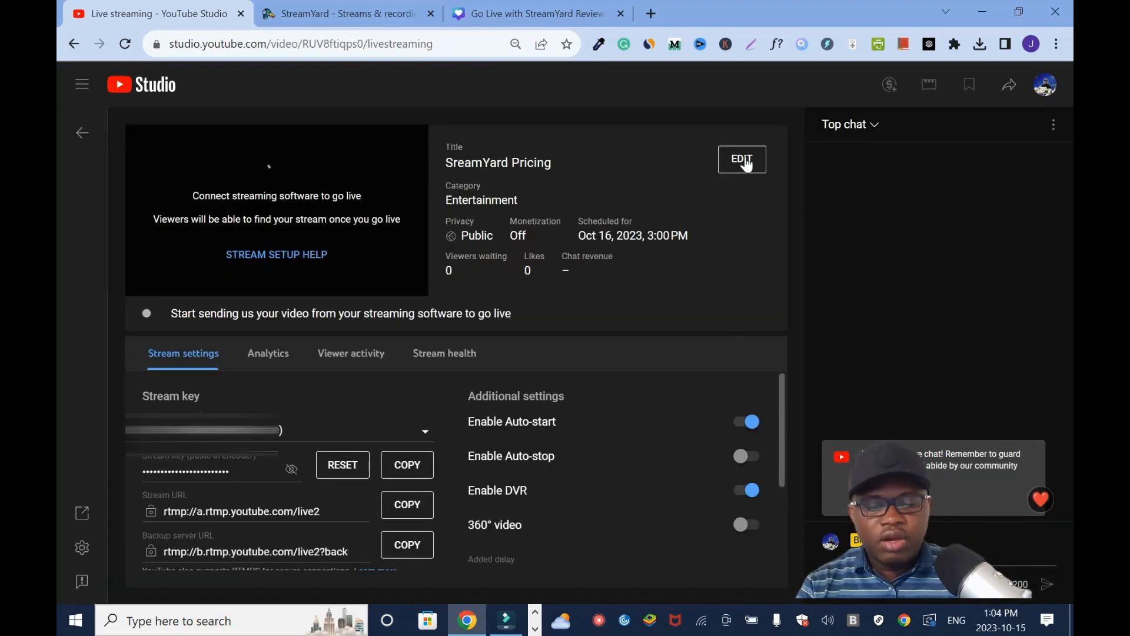
Edit the stream's settings and change its title to "SreamYard Pricing Tutorial".
click(742, 162)
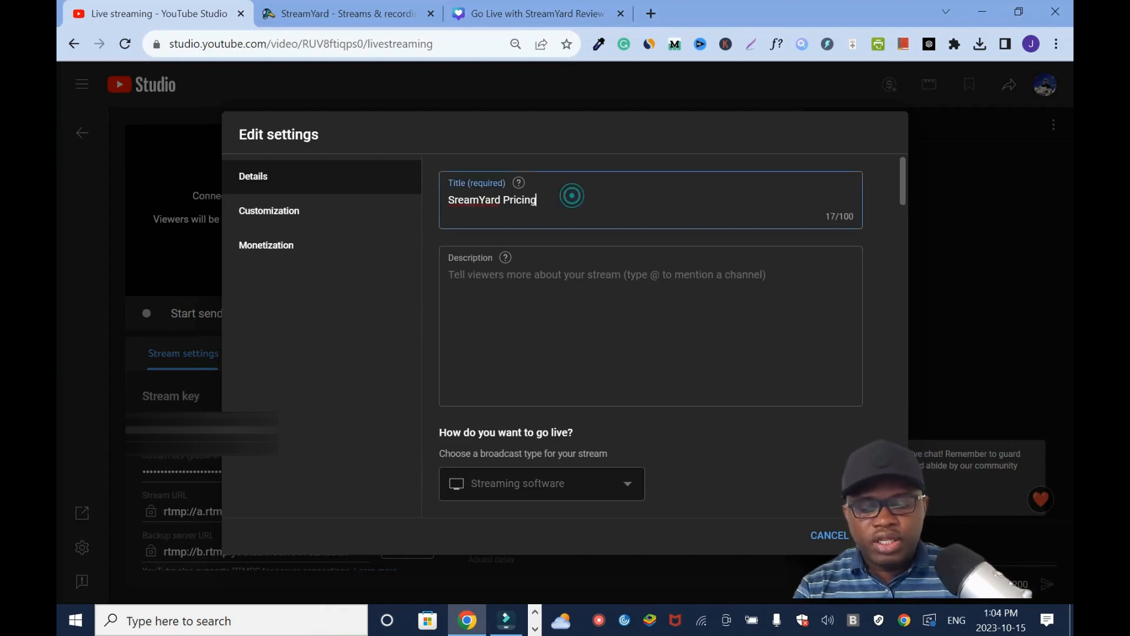
text(Exp)
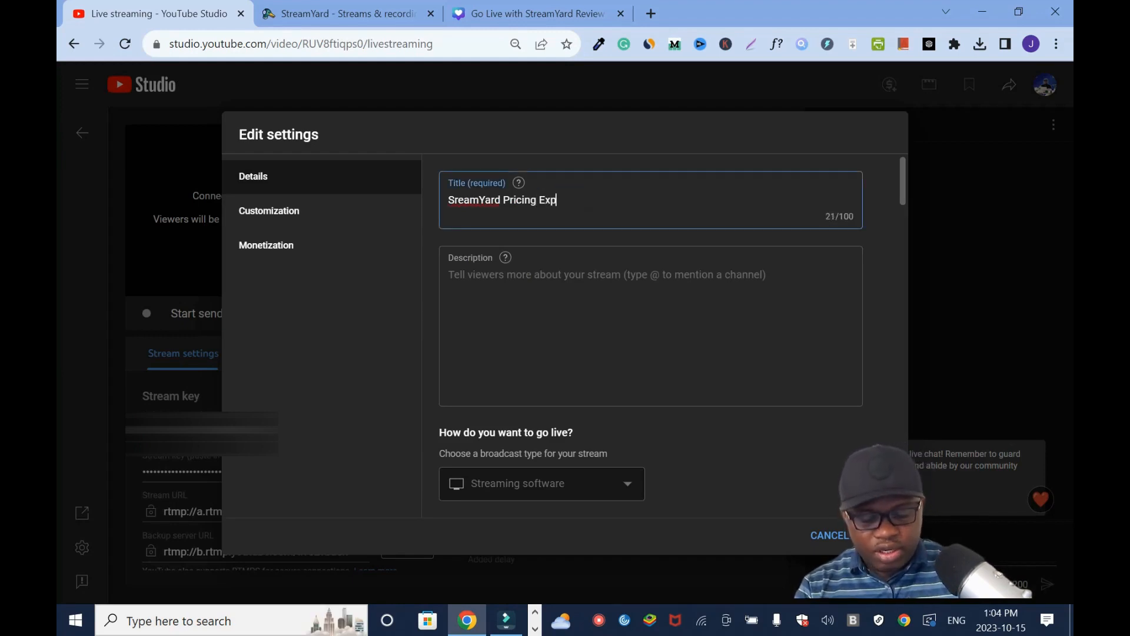
key(BackSpace)
key(BackSpace)
key(BackSpace)
text(Tutorial)
Copy the stream's title into its description.
click(575, 276)
triple_click(526, 200)
key(ctrl+c)
click(548, 283)
key(ctrl+v)
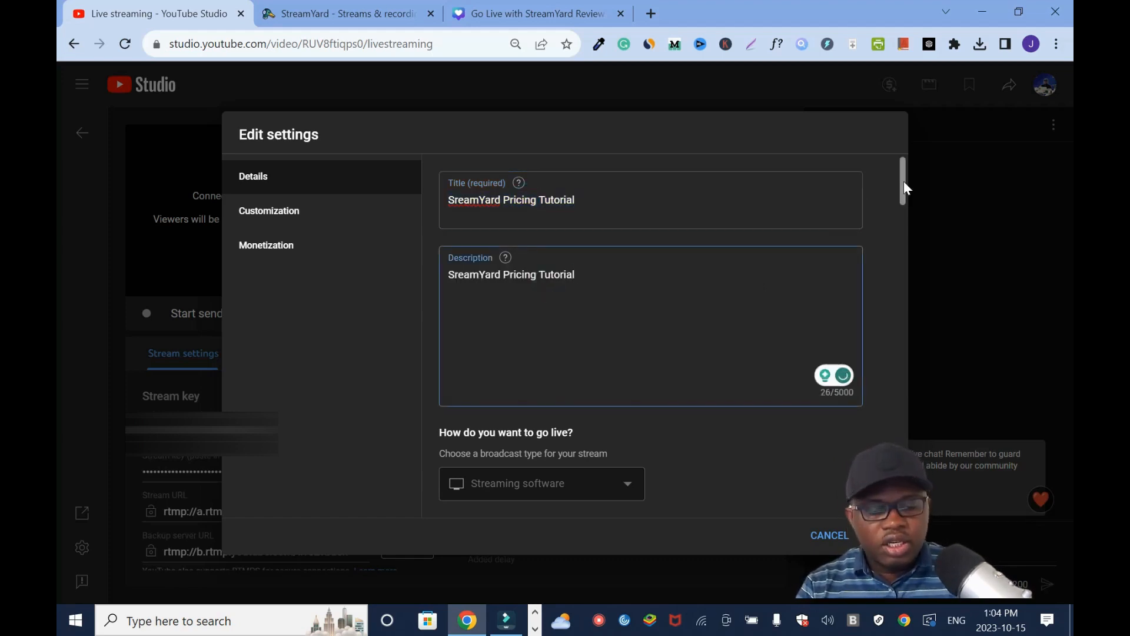
Review the stream's schedule, visibility and thumbnail, and set its category to Education.
drag(903, 188, 902, 240)
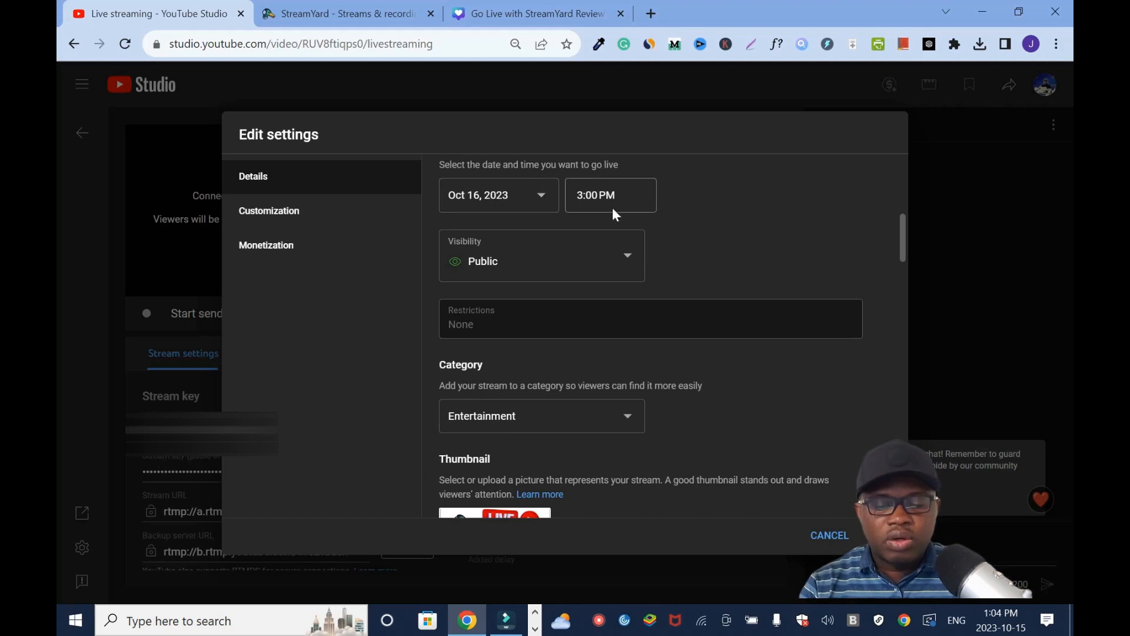
scroll(902, 240, down, 2)
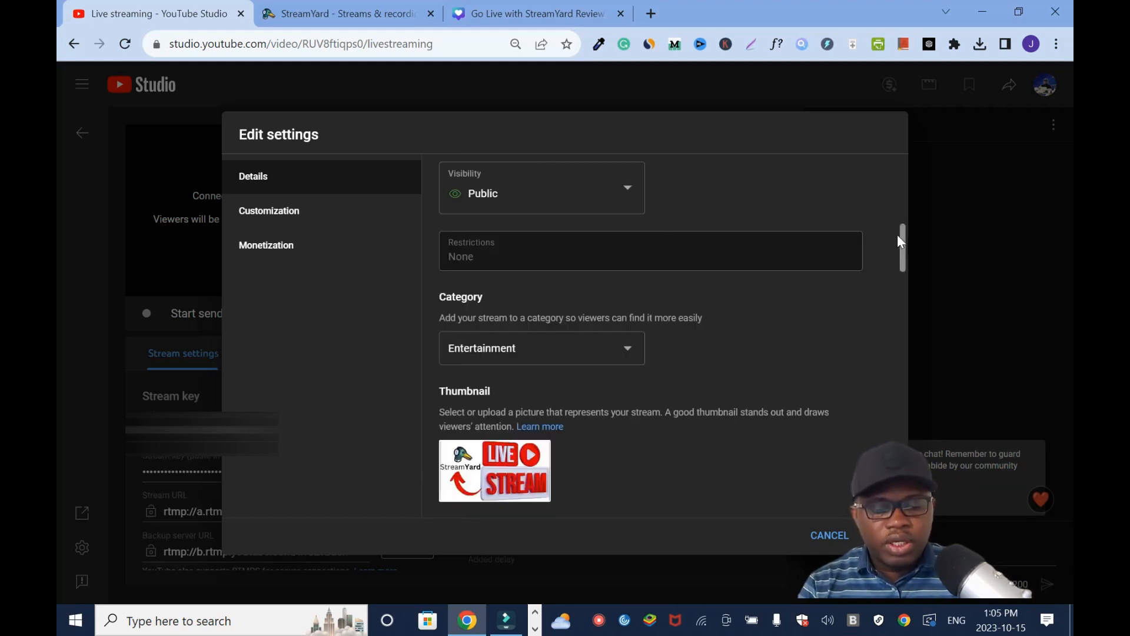
scroll(897, 232, down, 3)
scroll(900, 269, down, 1)
scroll(896, 260, up, 3)
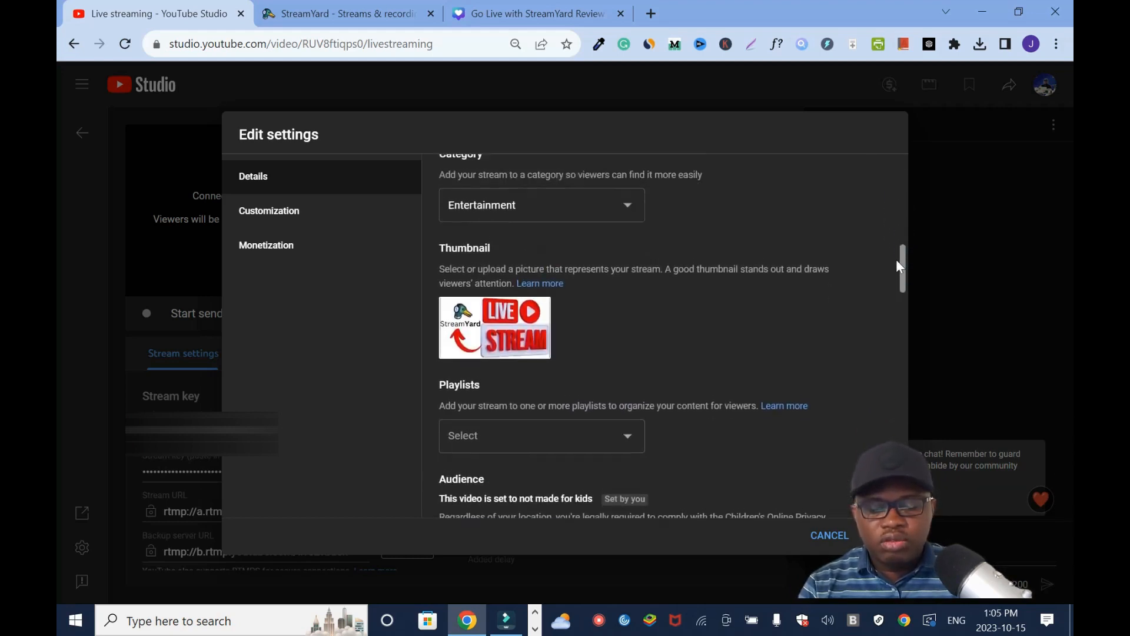
click(627, 241)
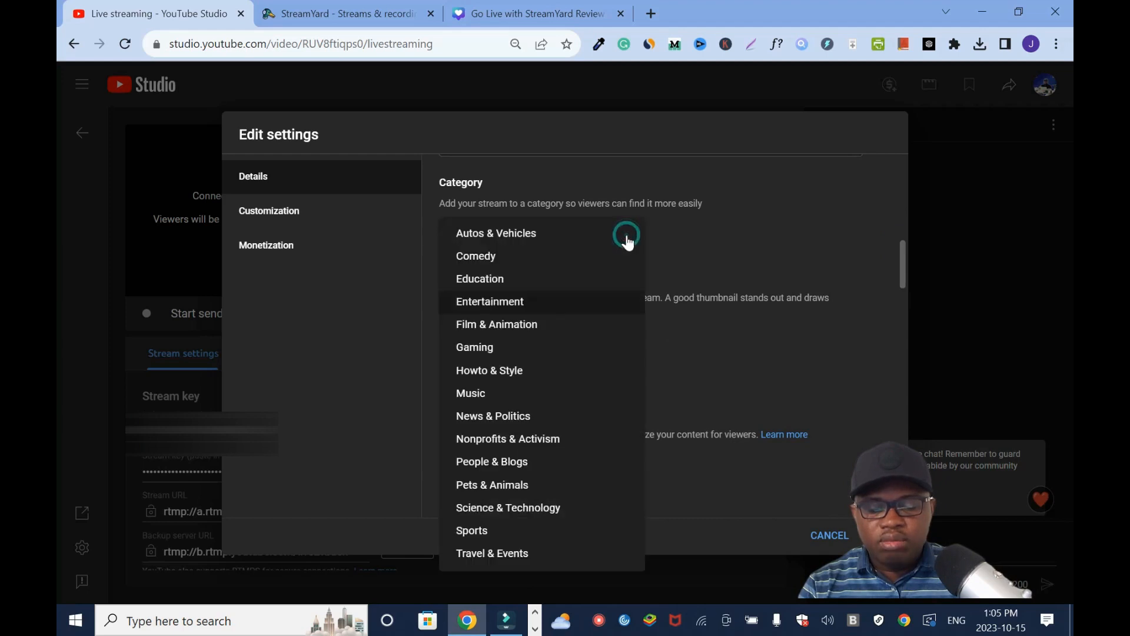
click(510, 278)
Examine the playlists the stream could be added to and its audience setting.
drag(905, 270, 902, 288)
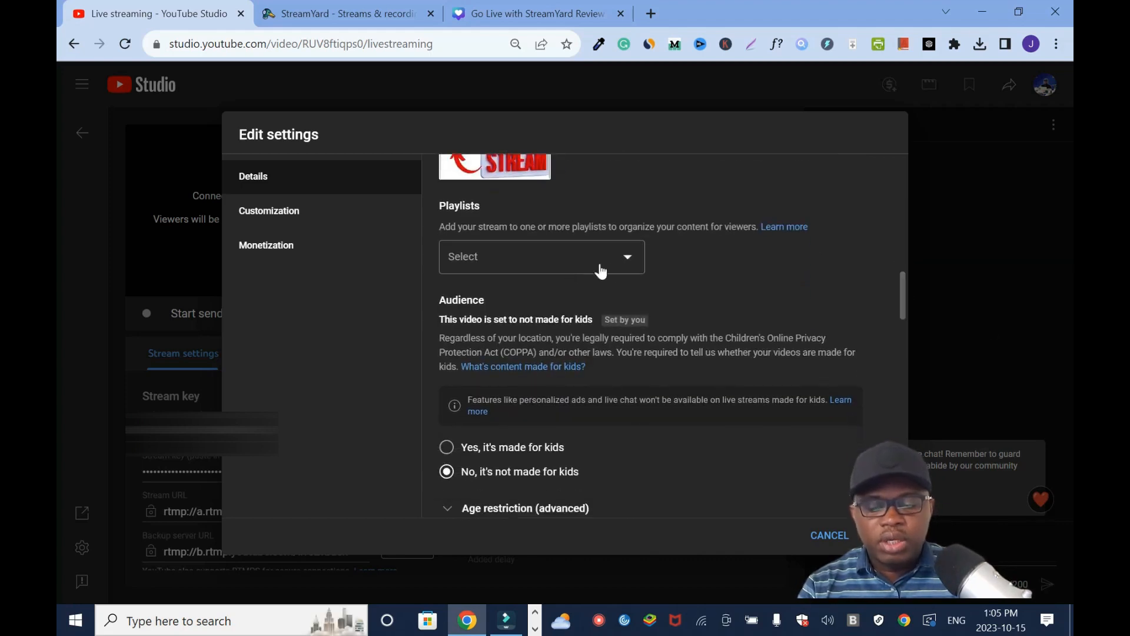
click(639, 263)
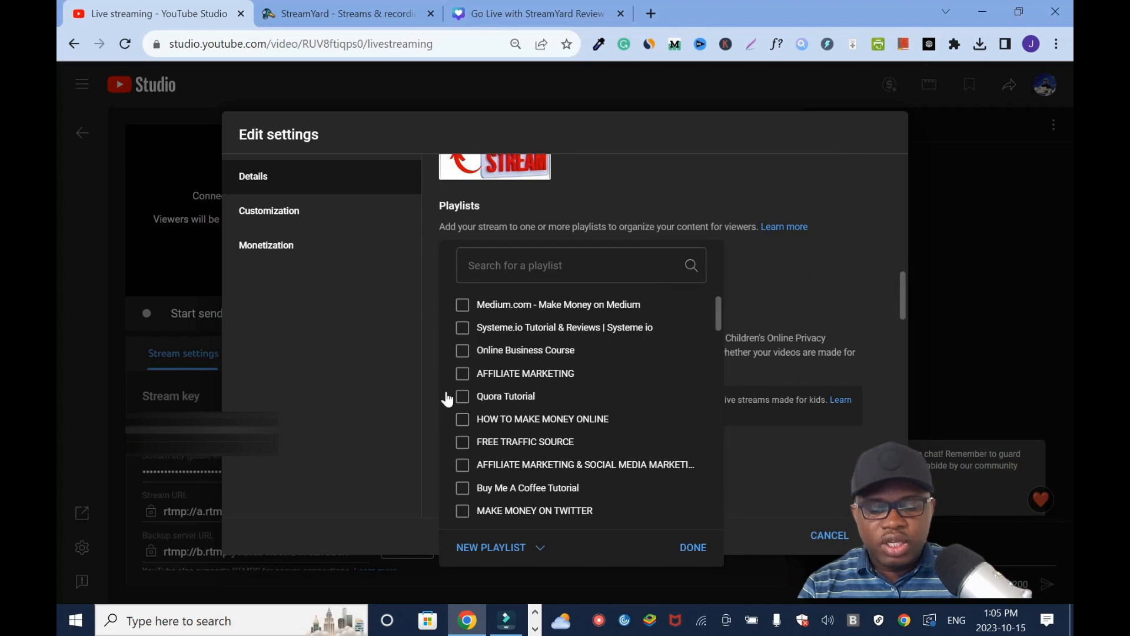
click(804, 269)
drag(902, 303, 902, 332)
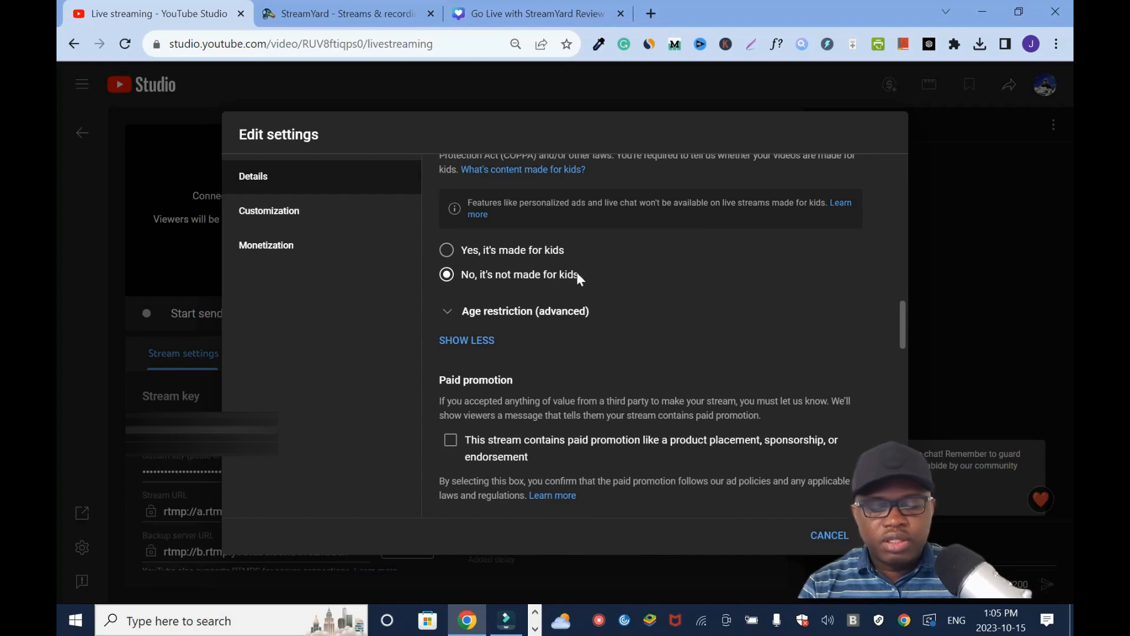
Add the tag "Streamyard pricing" to the stream and save its settings.
drag(902, 321, 901, 407)
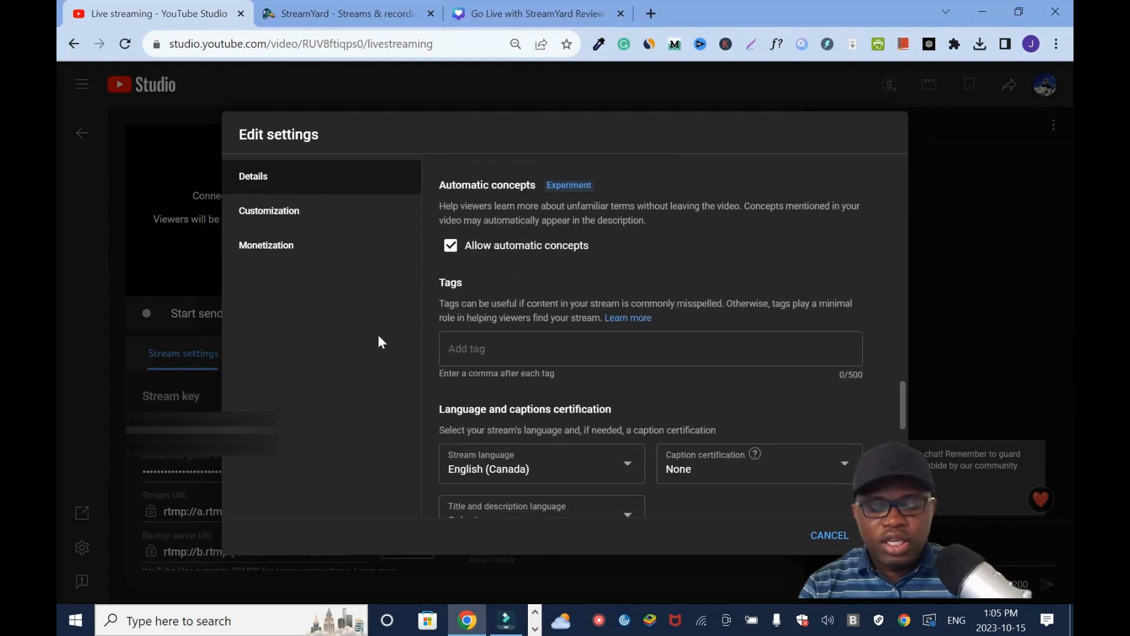
click(711, 351)
text(straeamya)
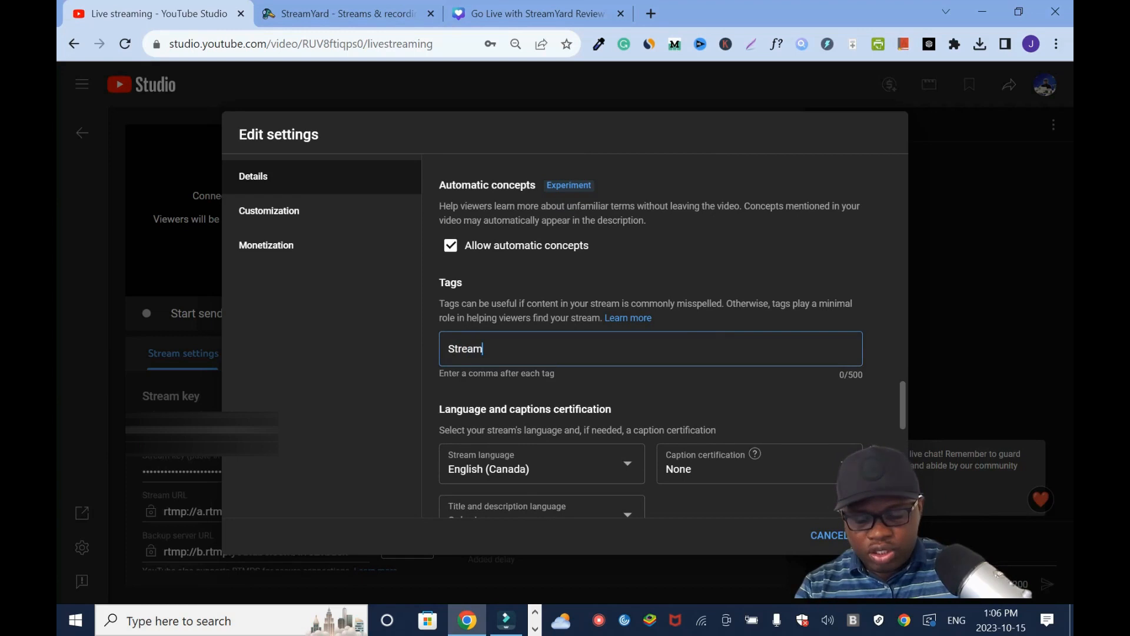
text(rd )
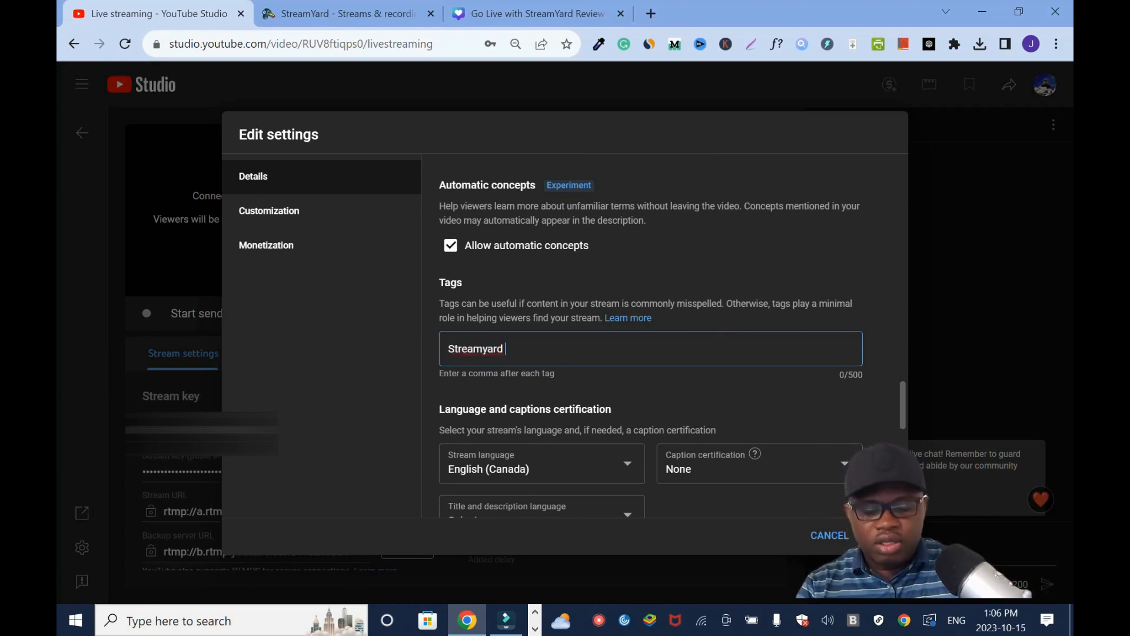
text(pricing,)
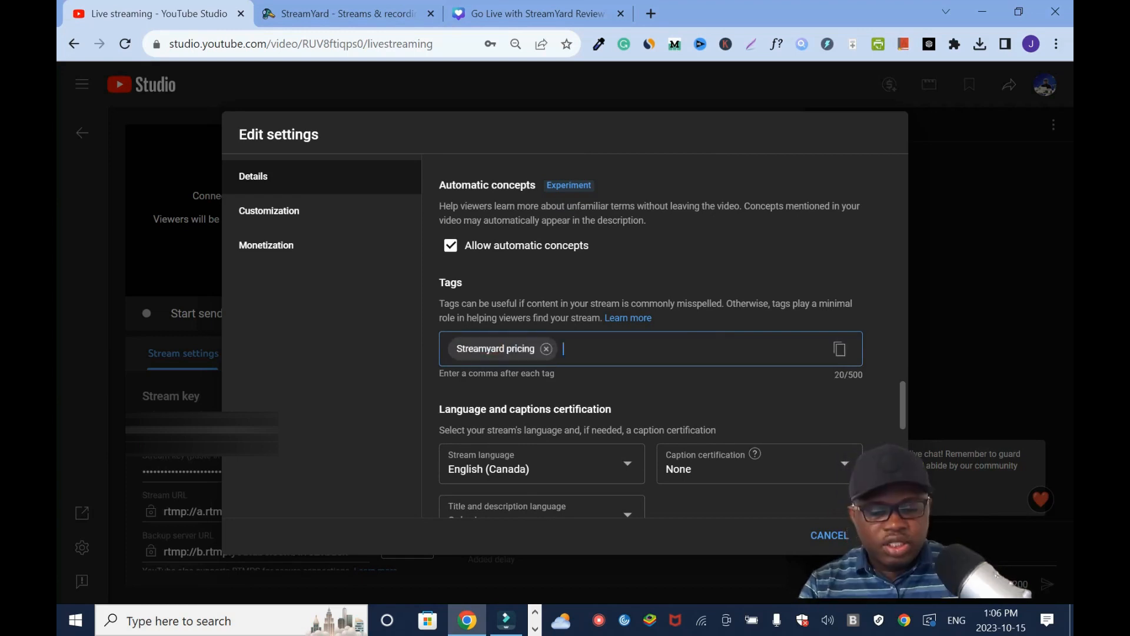
drag(905, 404, 907, 481)
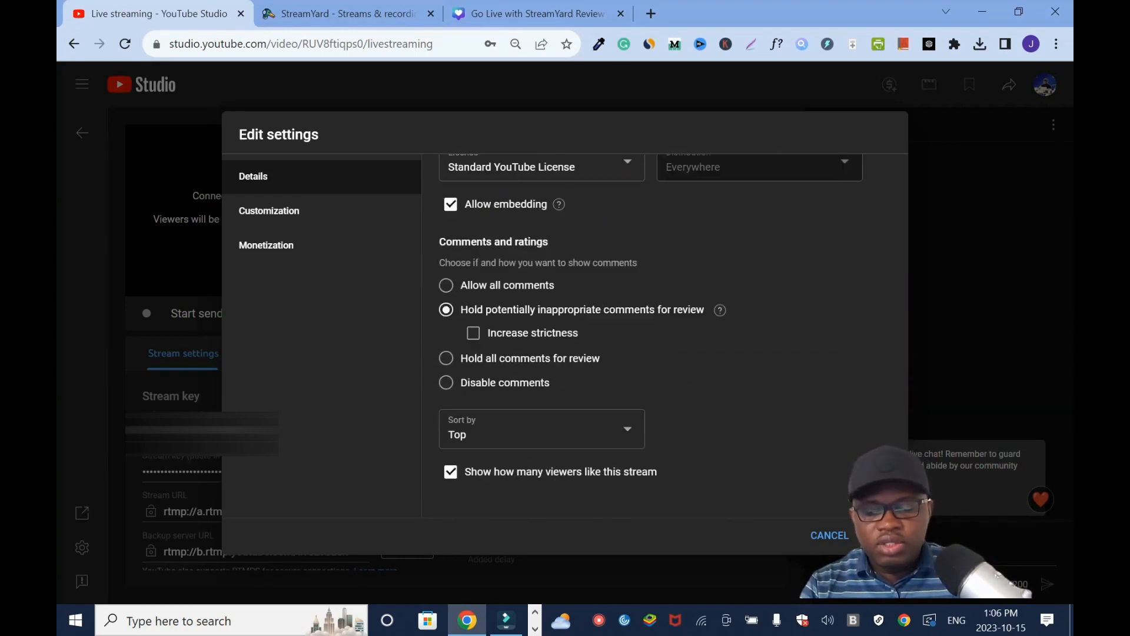
click(881, 535)
Open the scheduled stream's settings for editing and turn its monetization on.
click(737, 166)
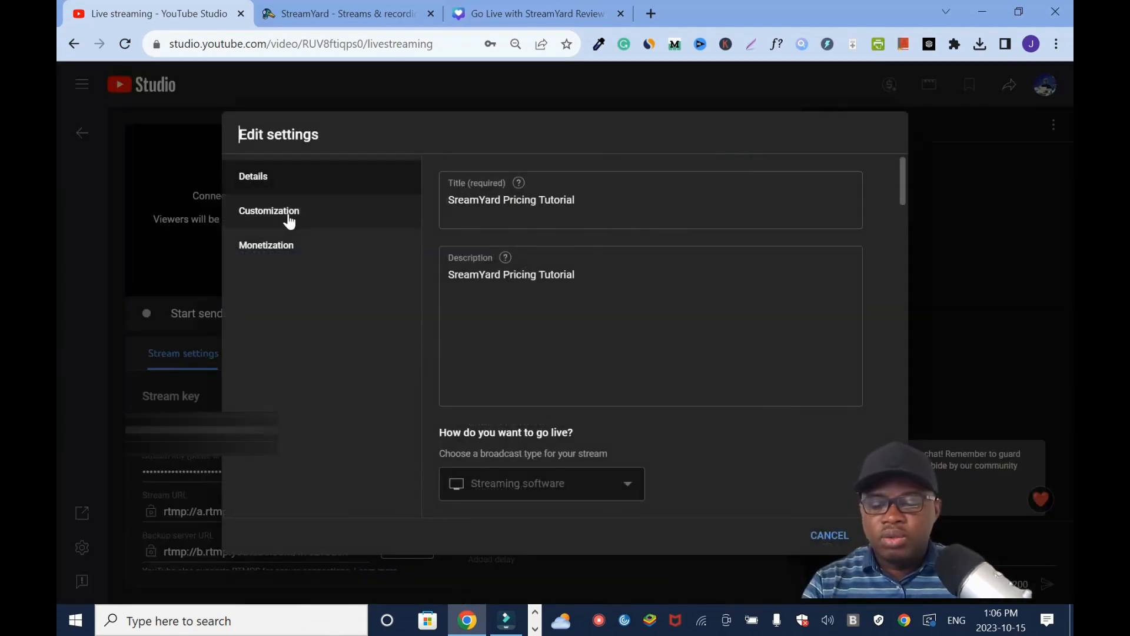
click(293, 219)
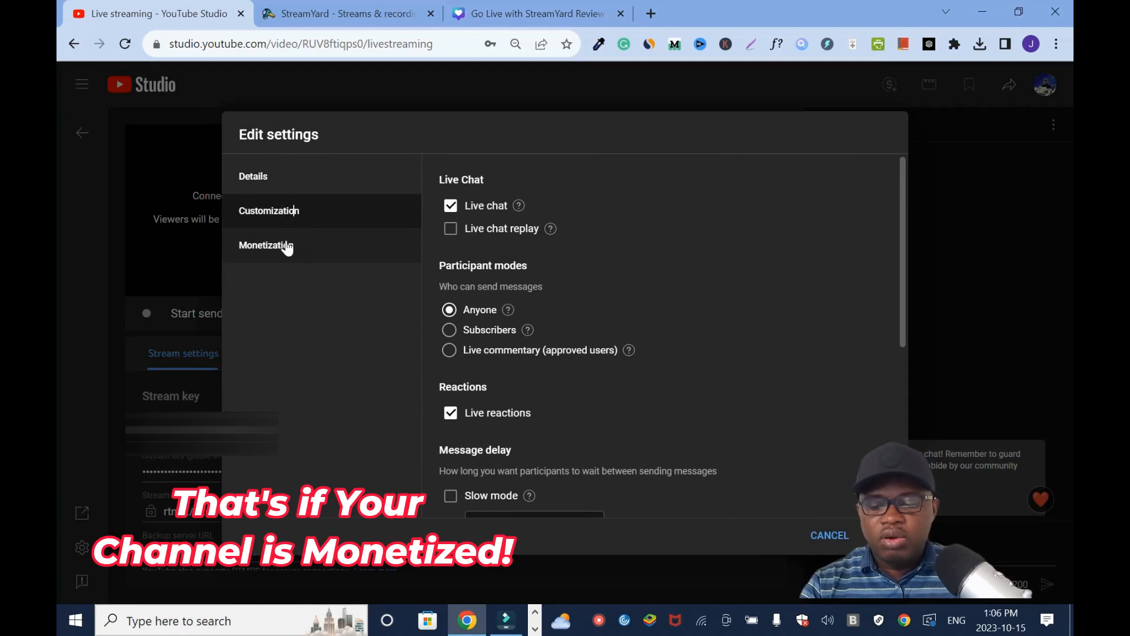
click(287, 248)
click(699, 197)
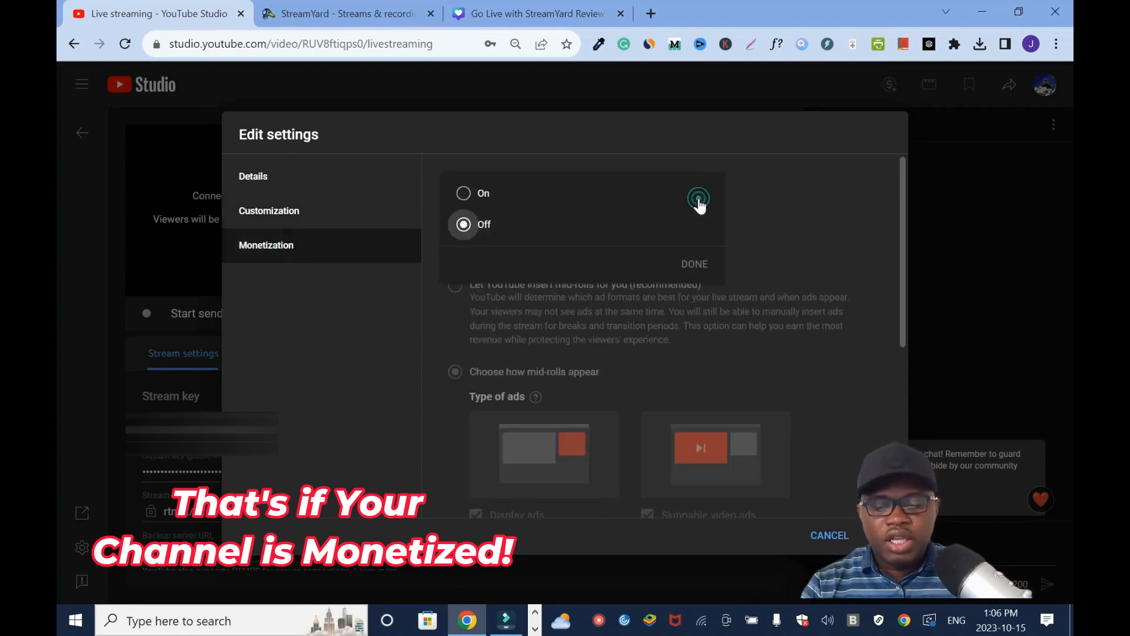
click(469, 197)
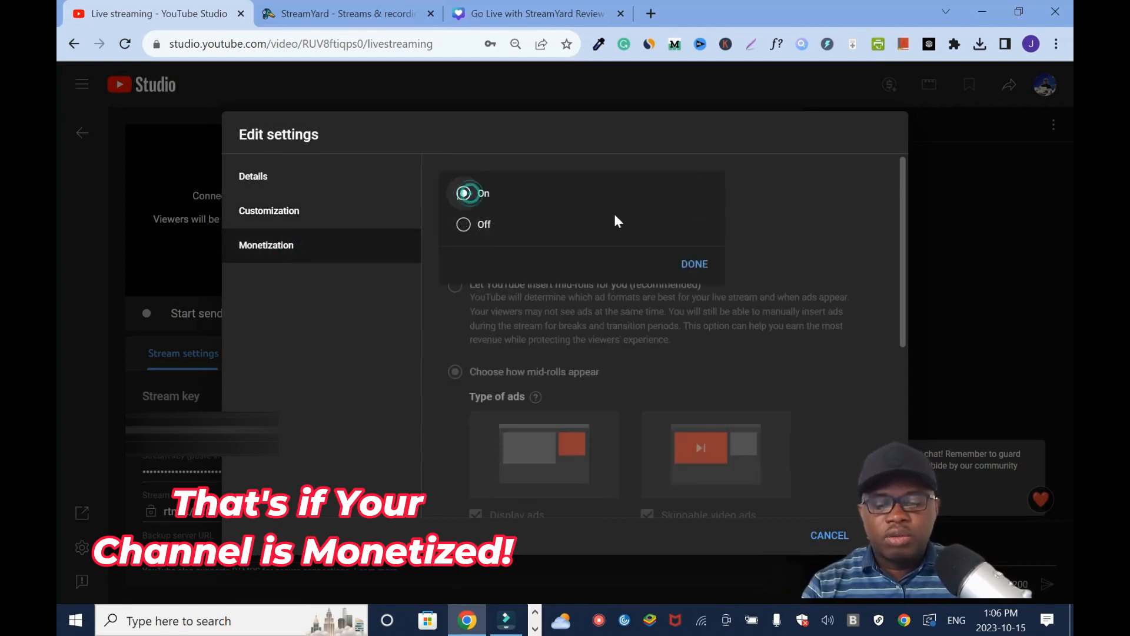
click(696, 265)
Schedule the stream's mid-roll ads at a set frequency of every 6 minutes and save the settings.
scroll(889, 414, down, 5)
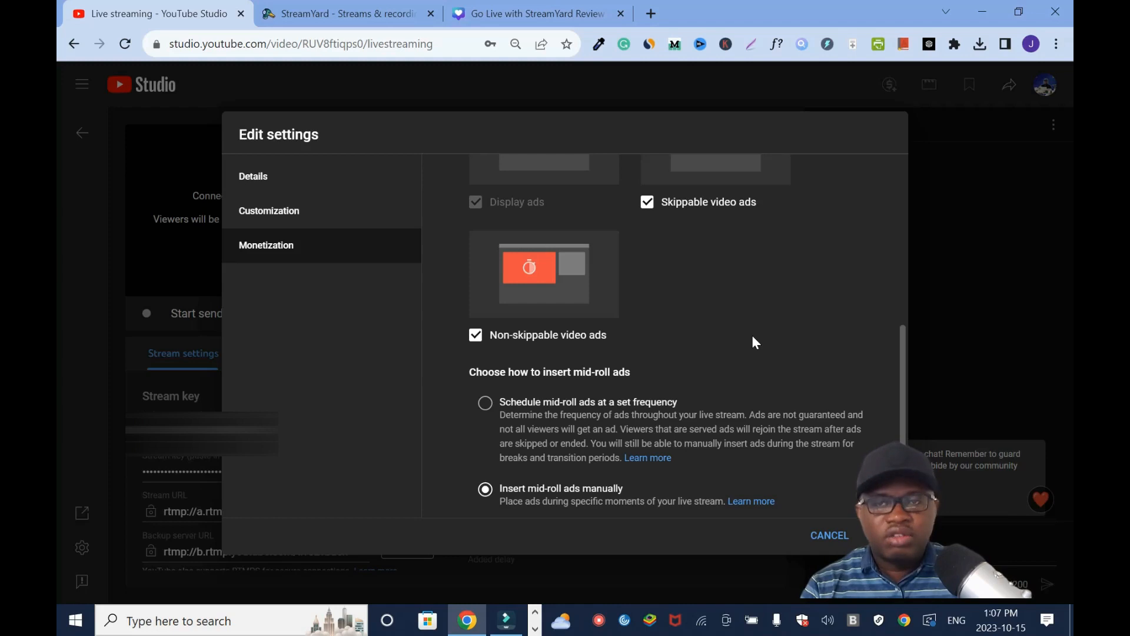
click(485, 404)
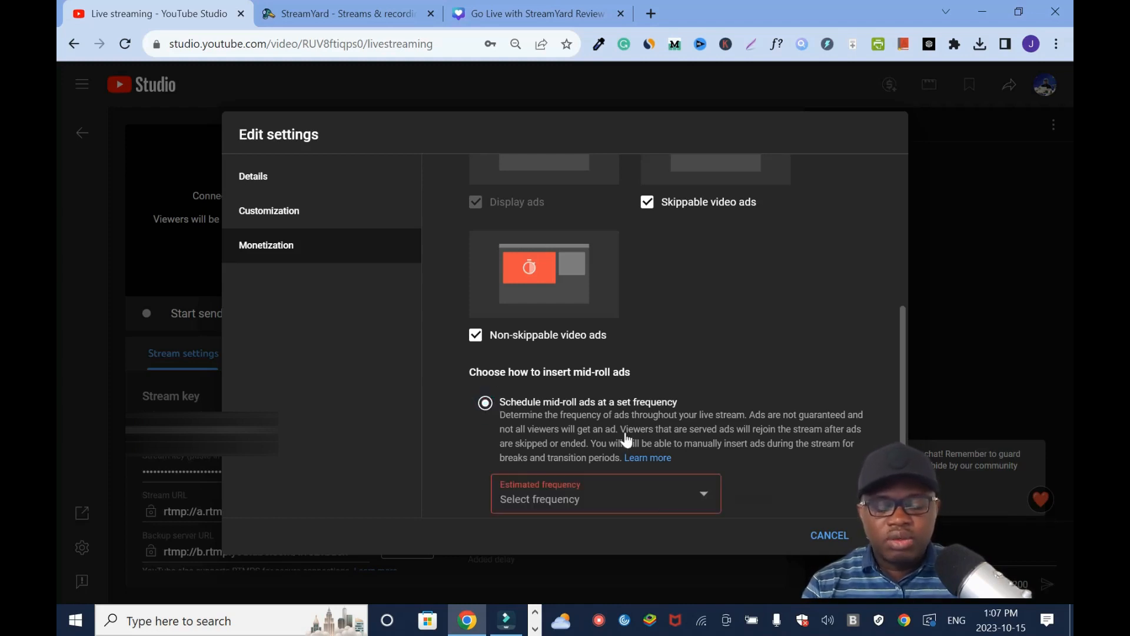
click(703, 499)
click(593, 493)
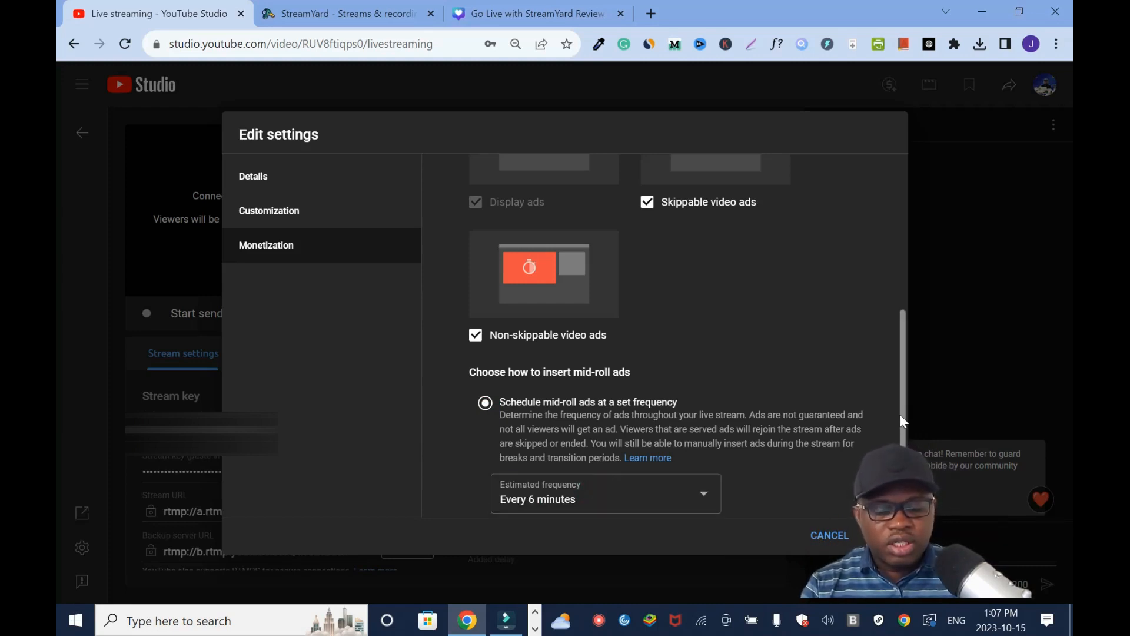
scroll(900, 419, down, 1)
click(705, 426)
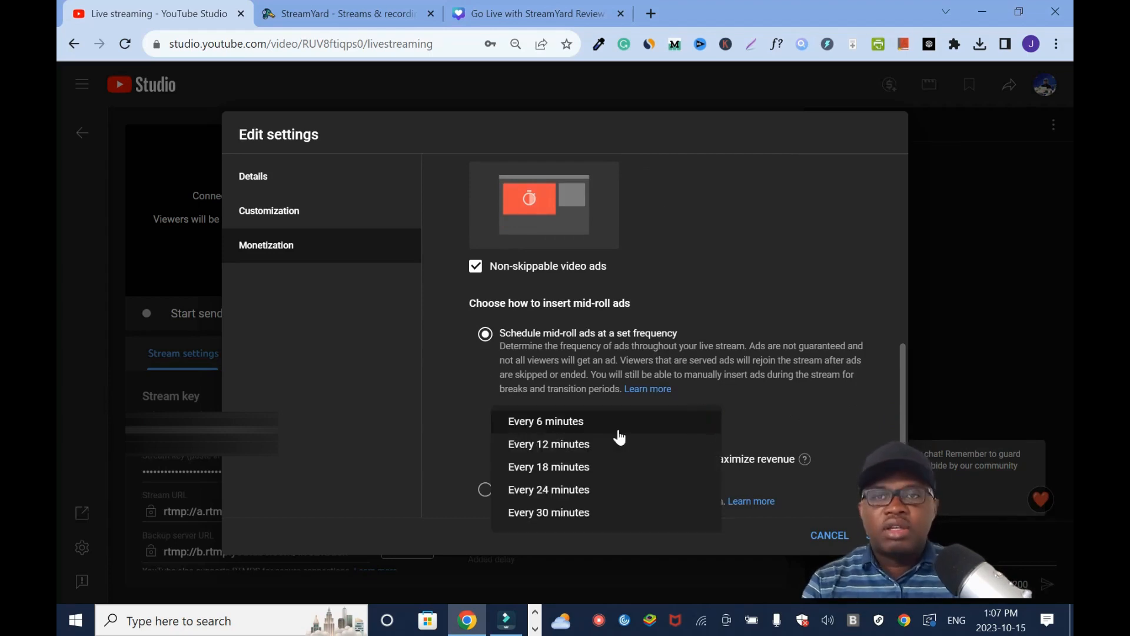
click(850, 430)
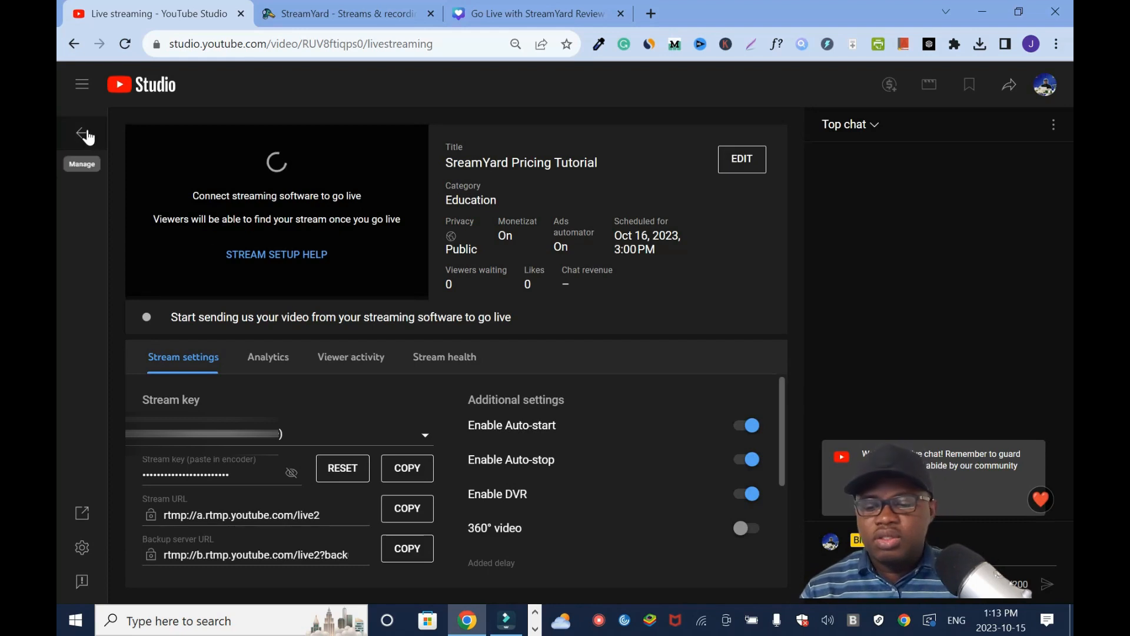
Return to the list of upcoming live streams and get the shareable link of the SreamYard Pricing Tutorial stream.
click(82, 134)
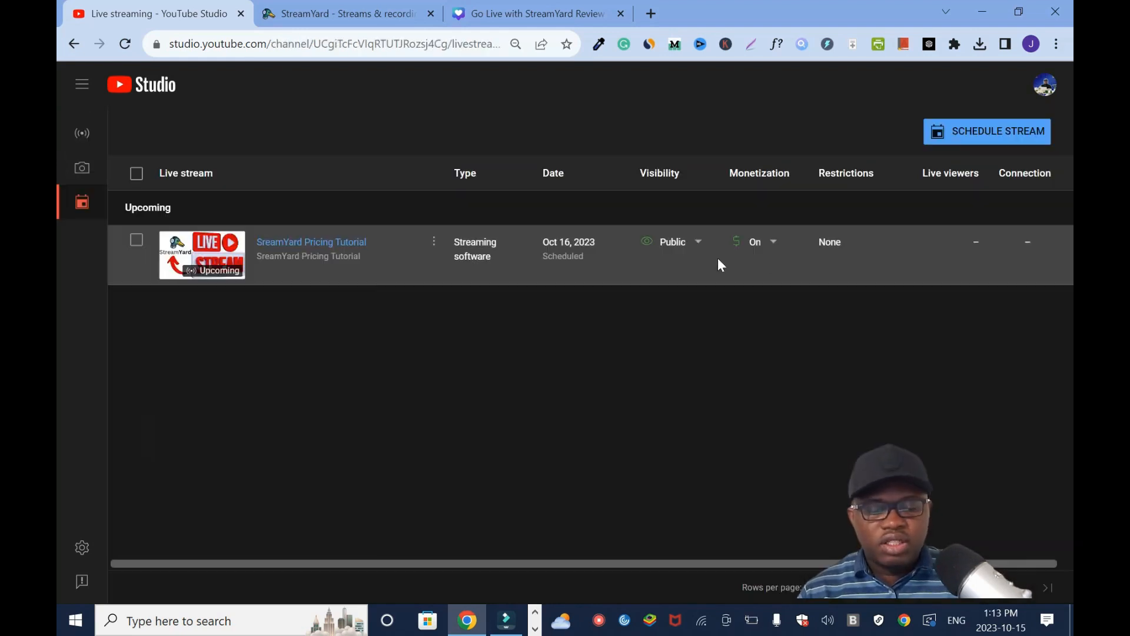
click(434, 246)
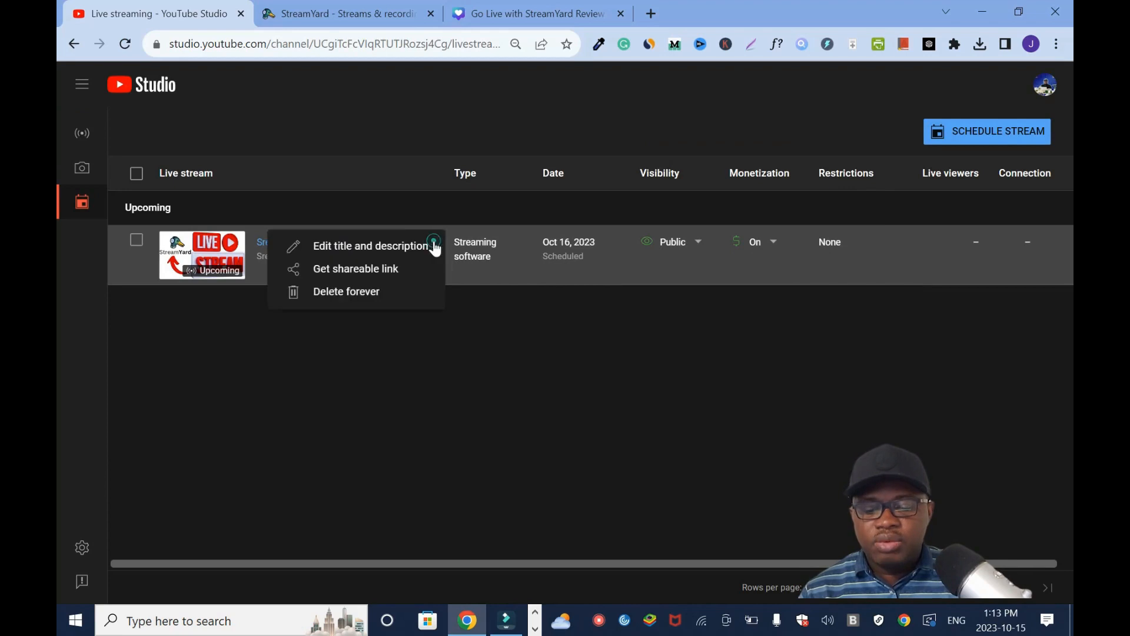
click(375, 271)
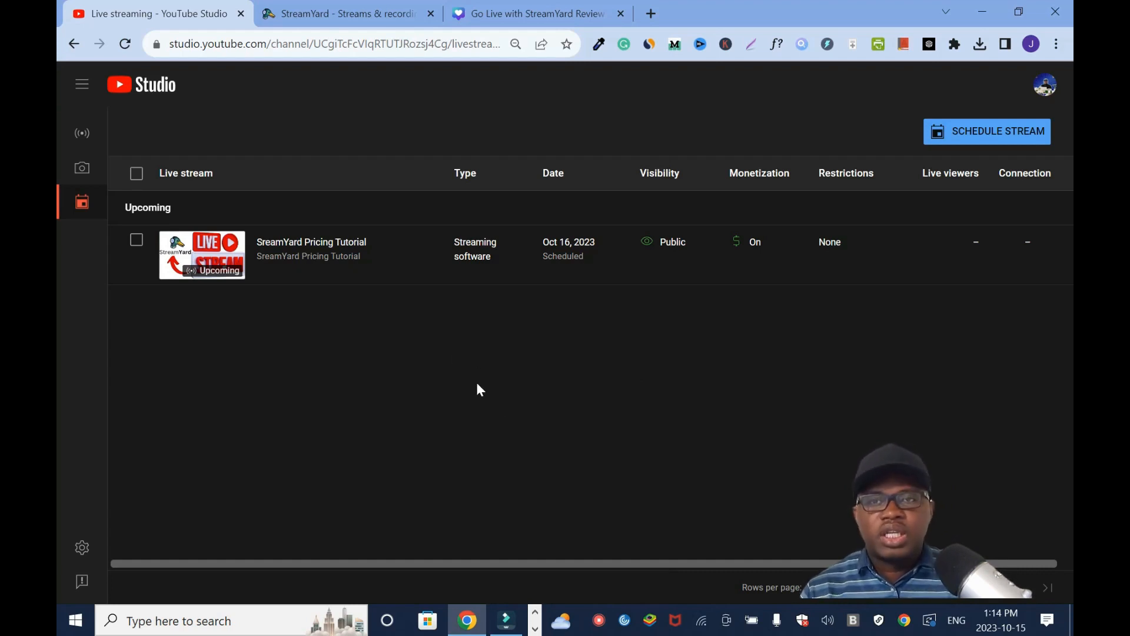
Open a new Grammarly document for checking the copied link and clear its contents.
click(623, 43)
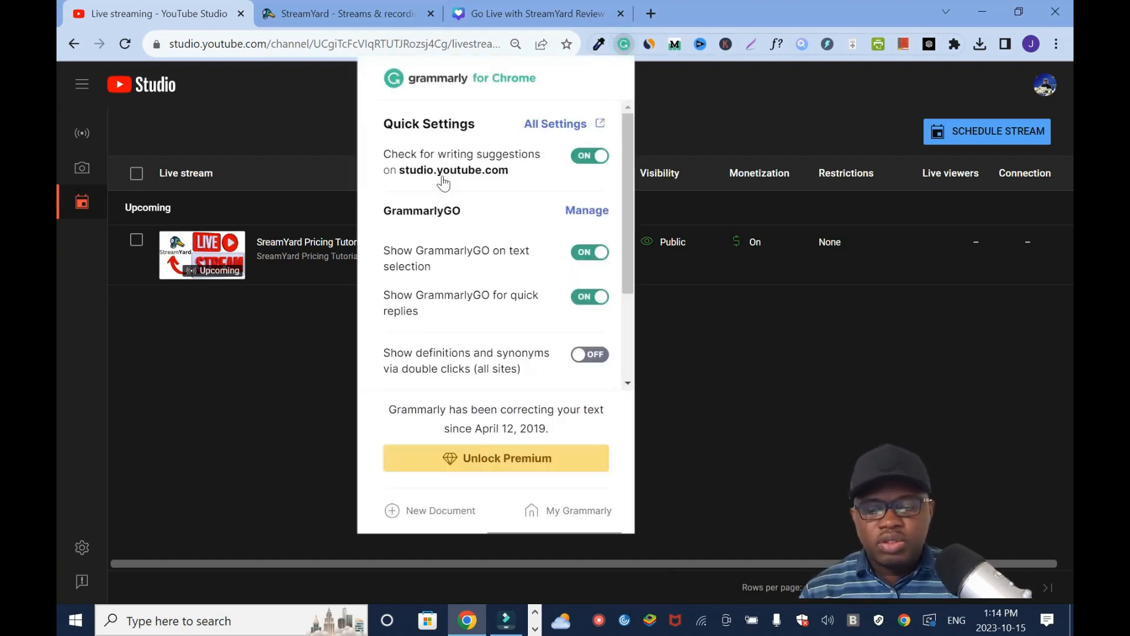
click(440, 509)
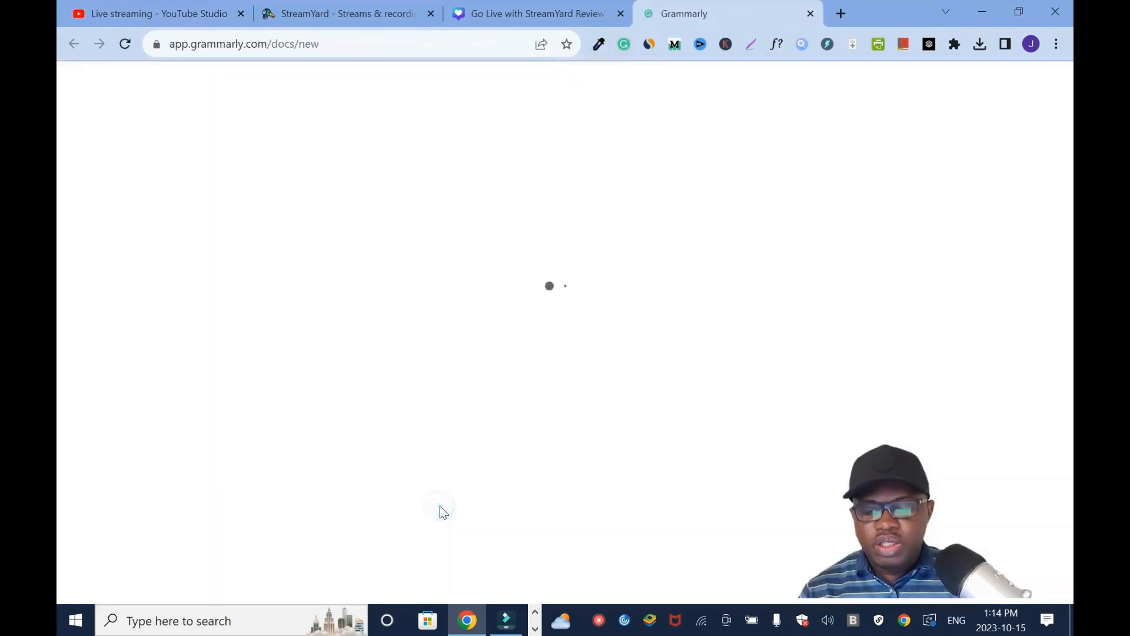
key(ctrl+a)
key(BackSpace)
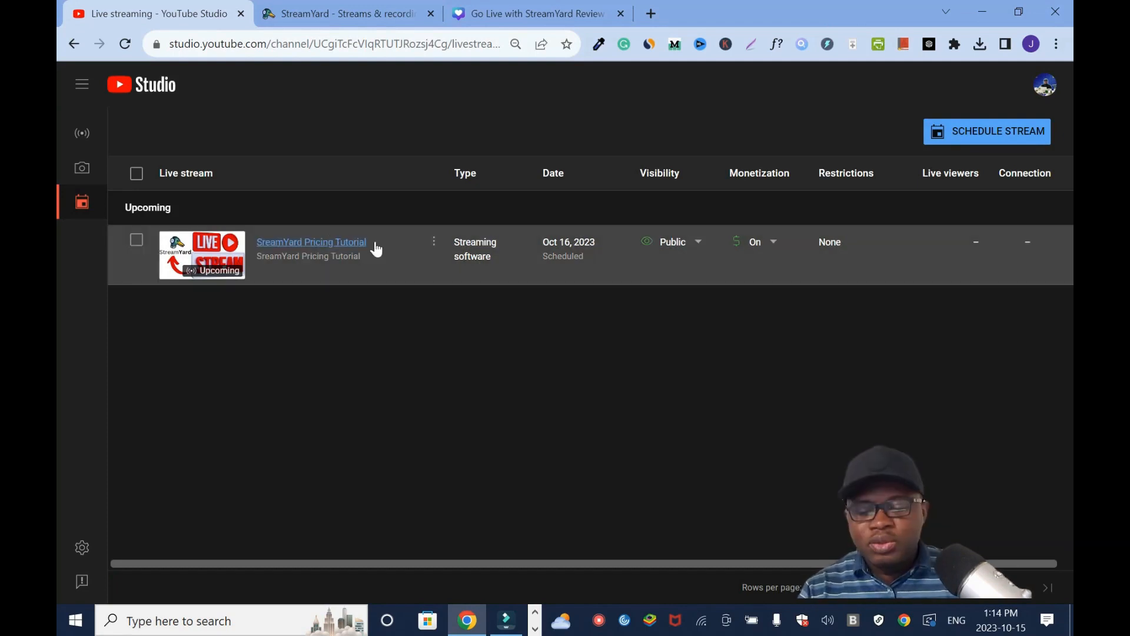
click(431, 242)
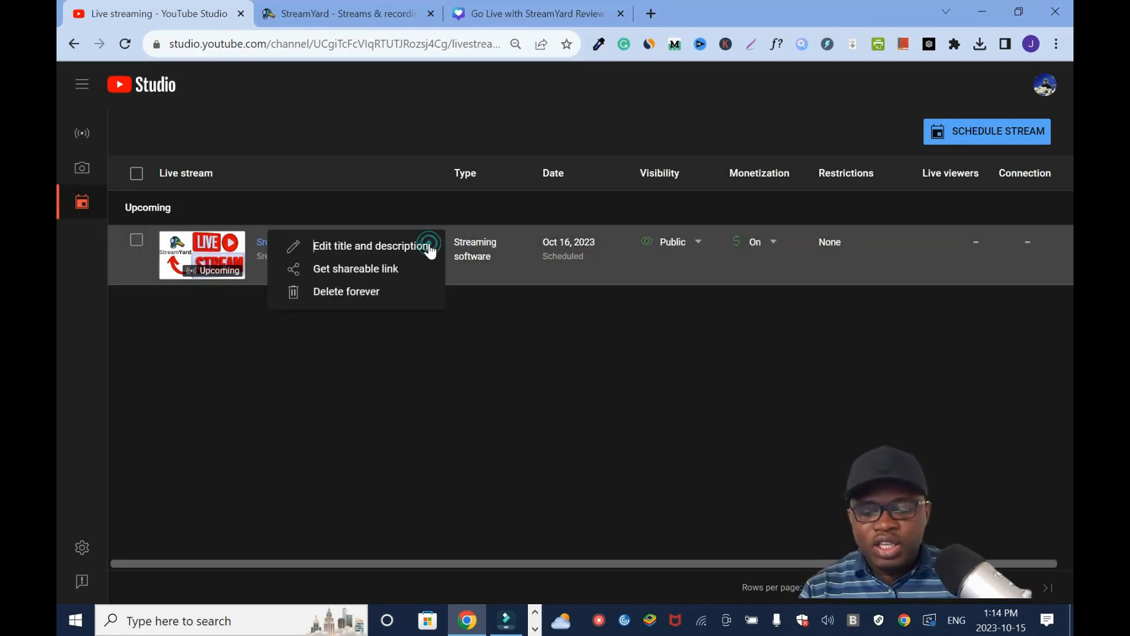
click(366, 293)
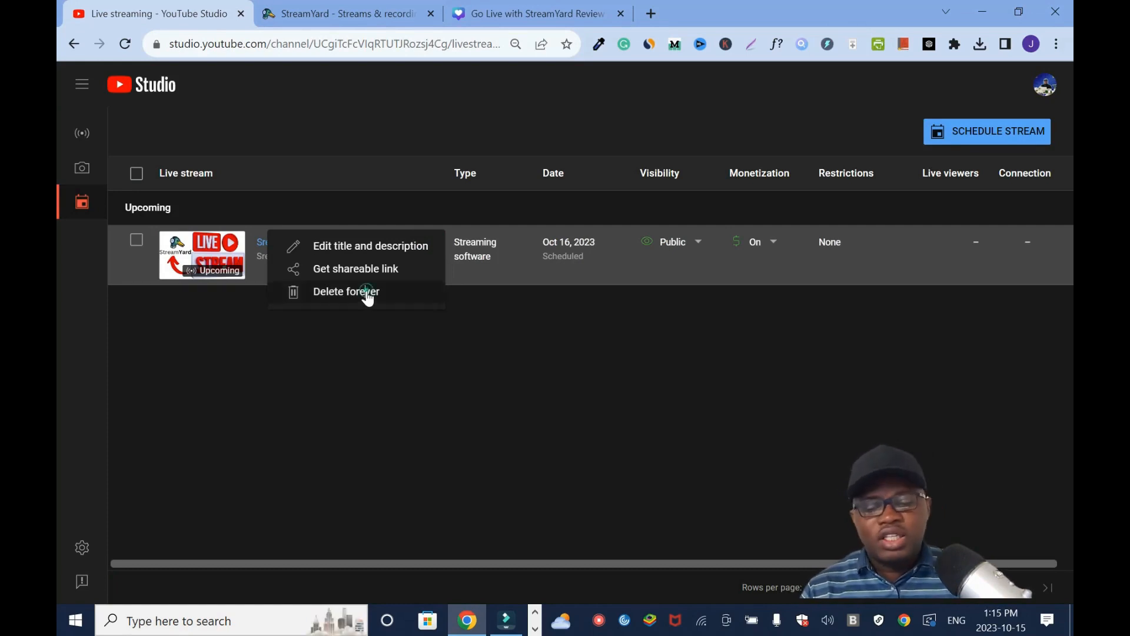
click(387, 376)
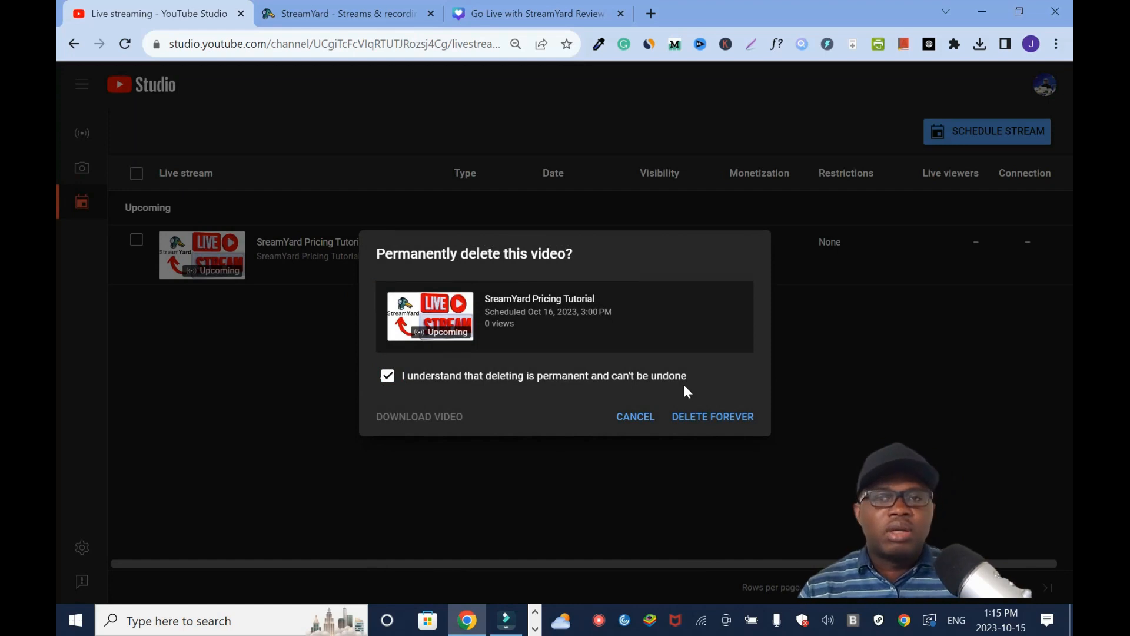
click(630, 422)
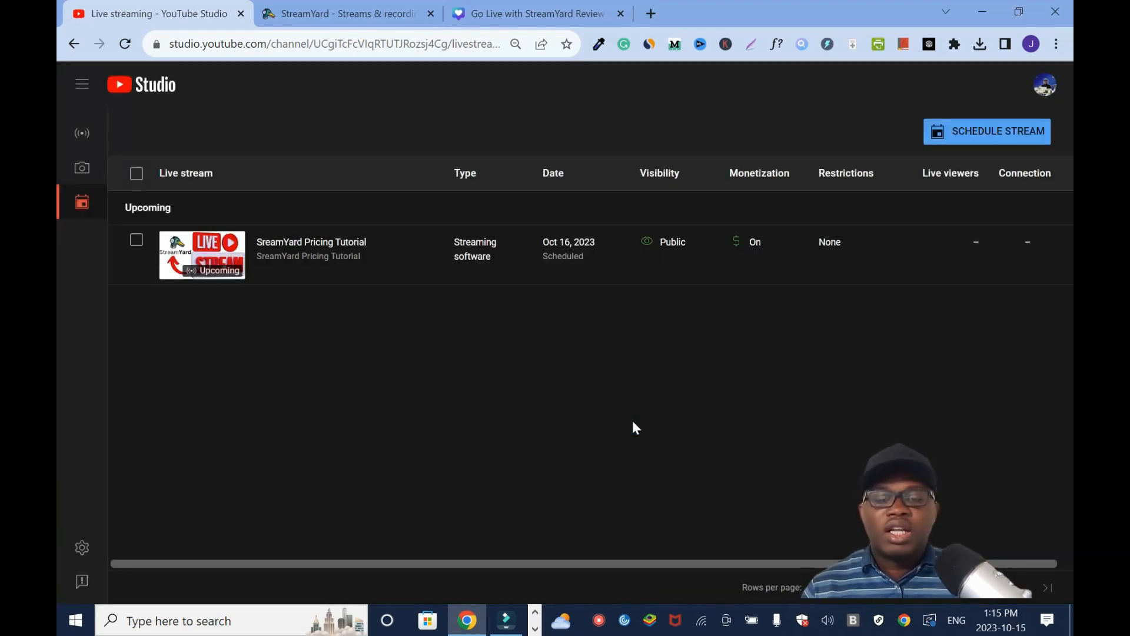
Permanently delete the upcoming SreamYard Pricing Tutorial stream, acknowledging that the deletion cannot be undone.
click(429, 241)
click(355, 288)
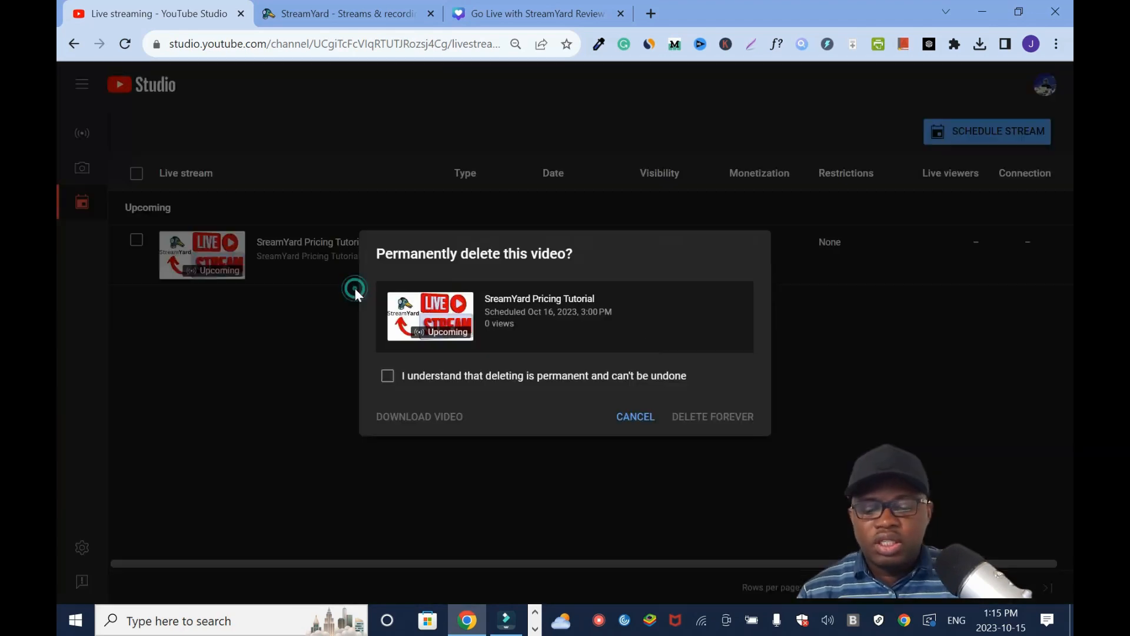
click(457, 376)
click(723, 414)
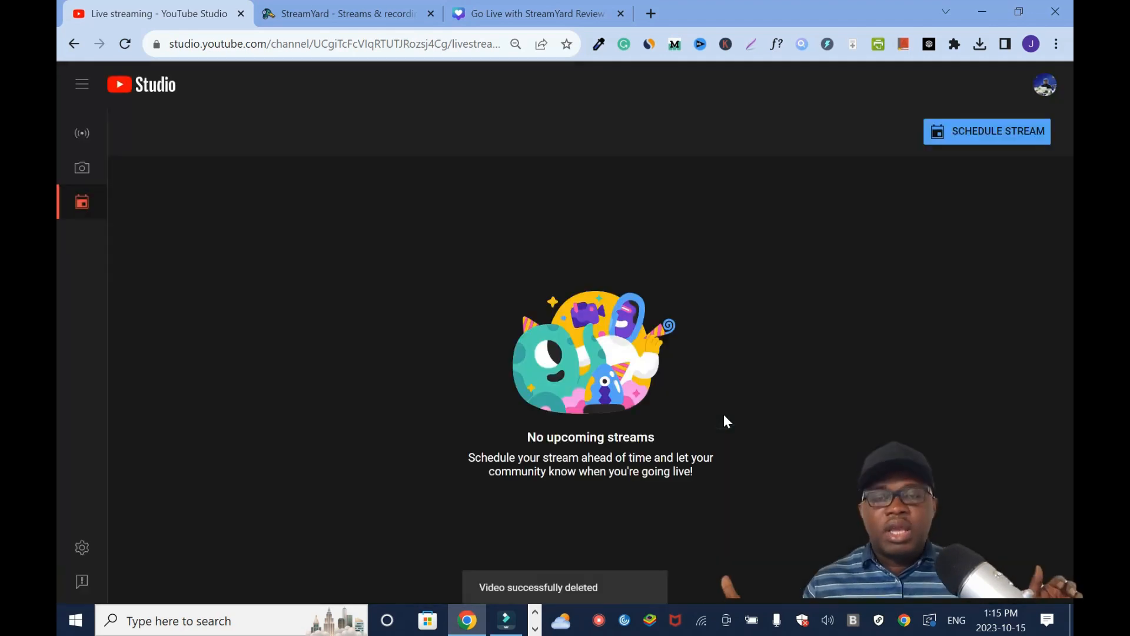
Switch to StreamYard and permanently delete the upcoming pre-recorded broadcast "SreamYard Pricing".
click(335, 13)
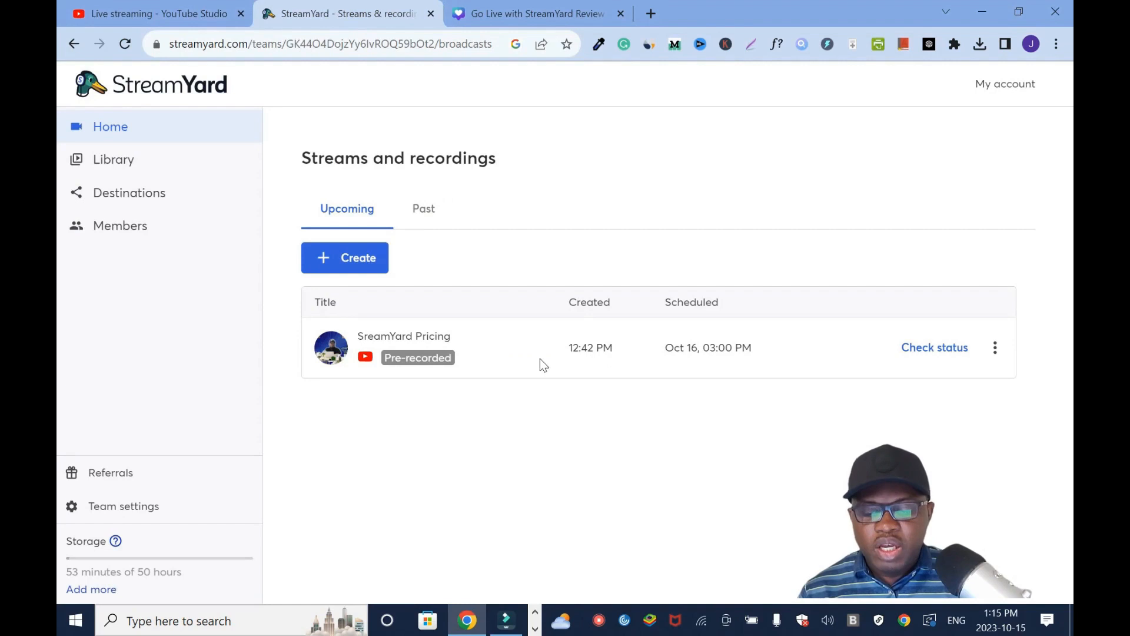
click(996, 349)
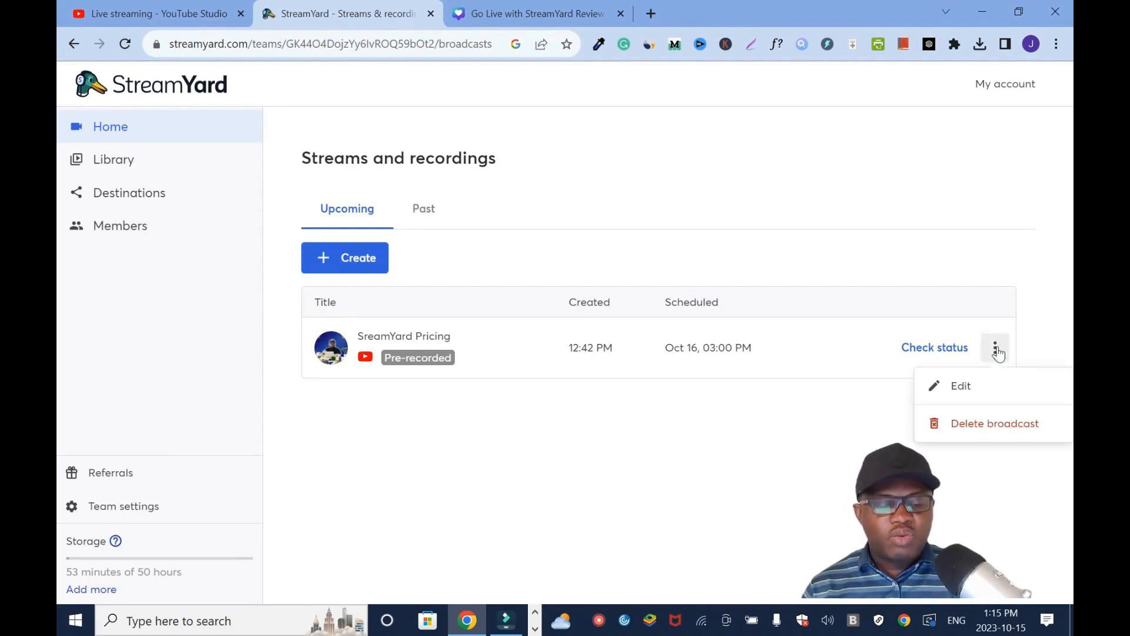
click(1018, 428)
click(718, 392)
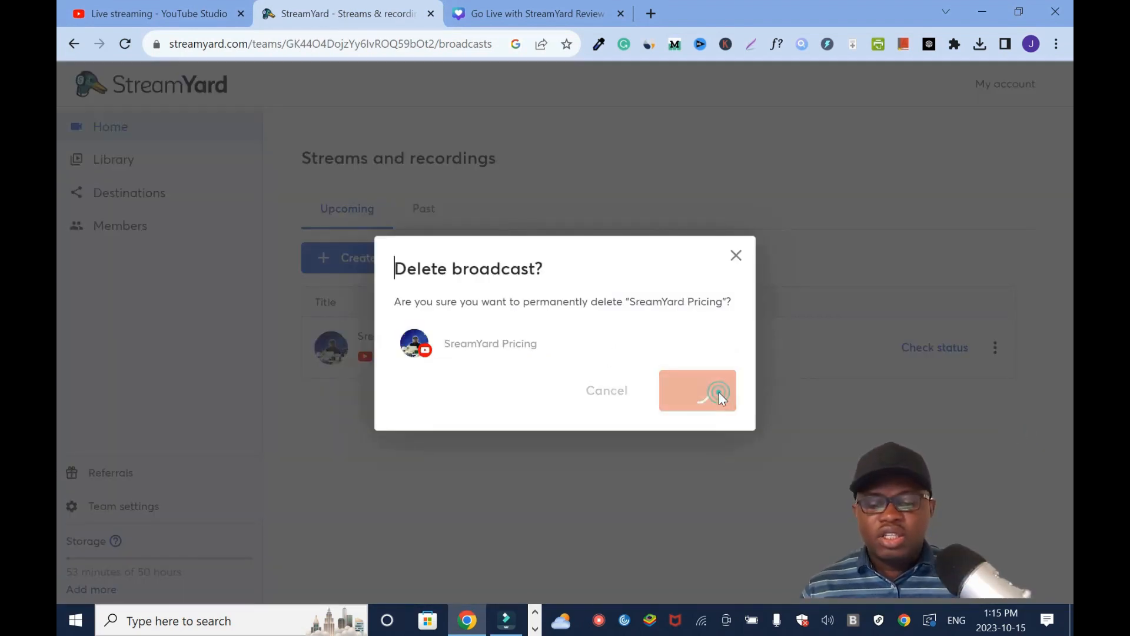